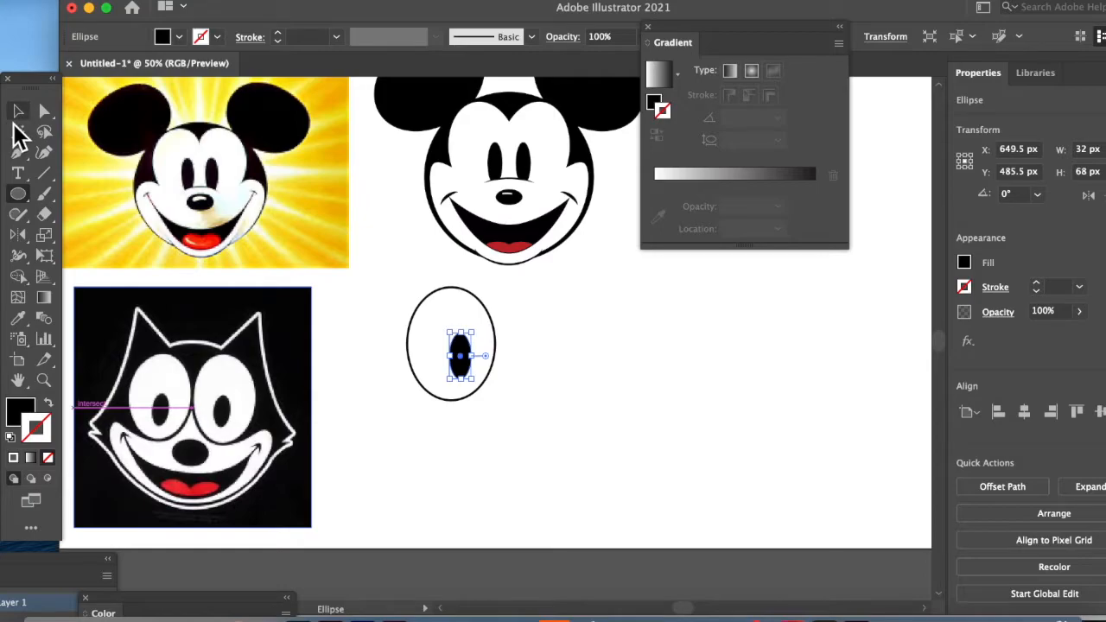
Step: Centre the black pupil horizontally with the white eye ellipse and group the two shapes as one eye
{"action": "left_click", "coordinate": [18, 112]}
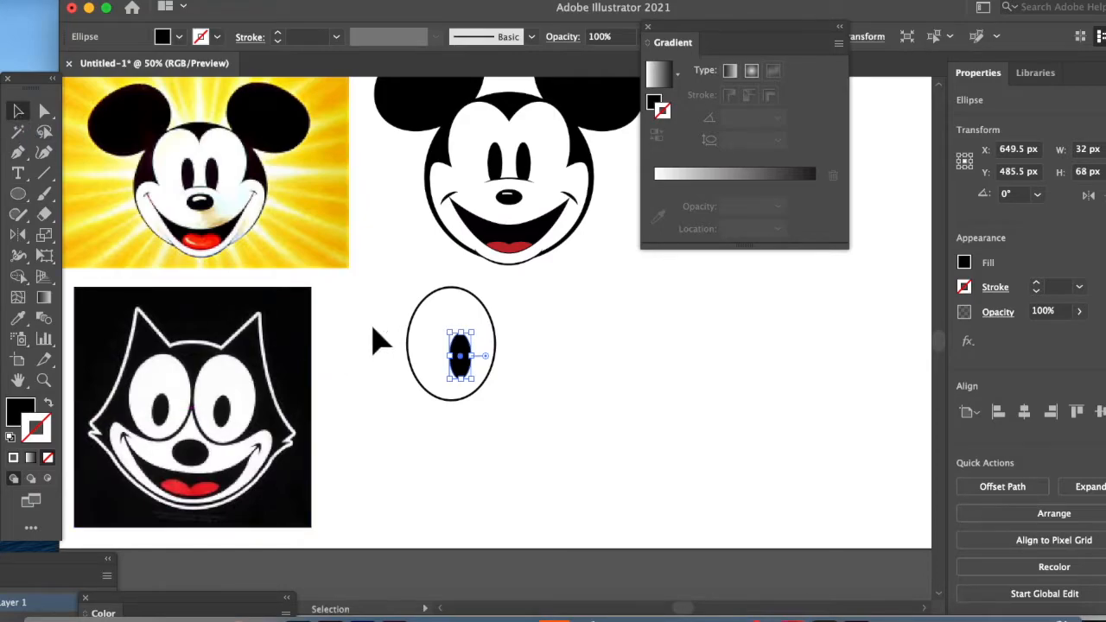
{"action": "left_click_drag", "start_coordinate": [504, 414], "coordinate": [506, 416]}
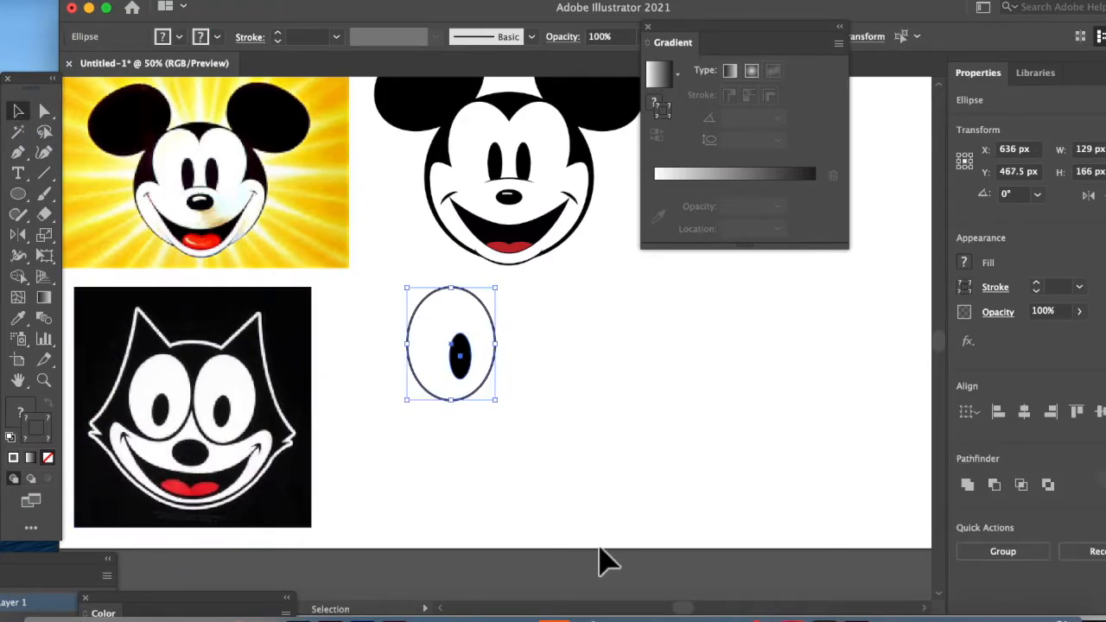
{"action": "left_click", "coordinate": [1024, 412]}
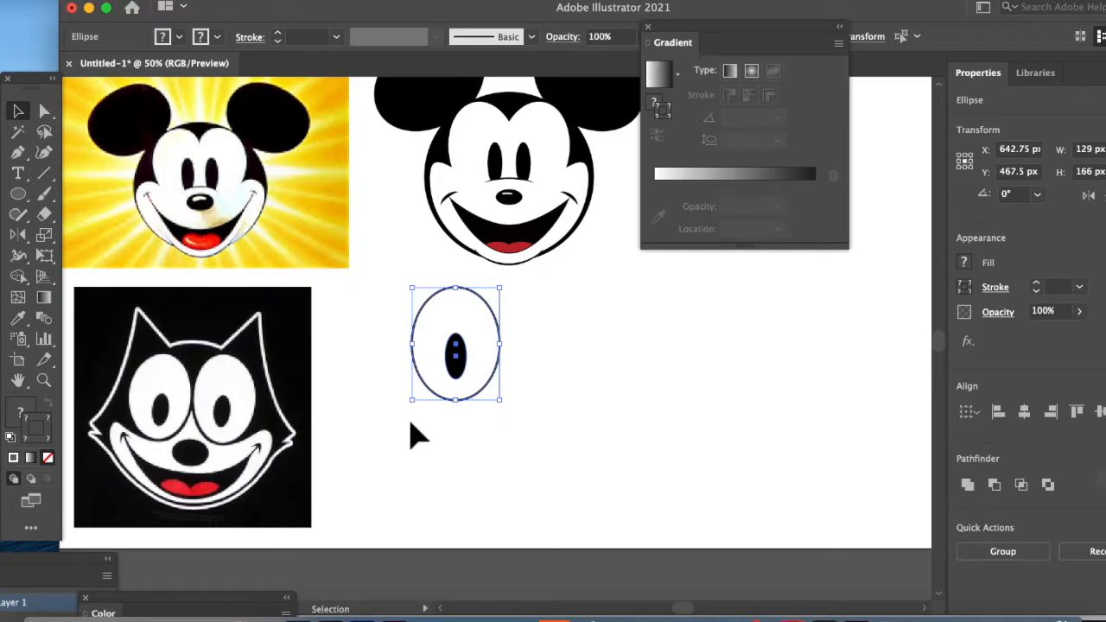
{"action": "left_click", "coordinate": [394, 447]}
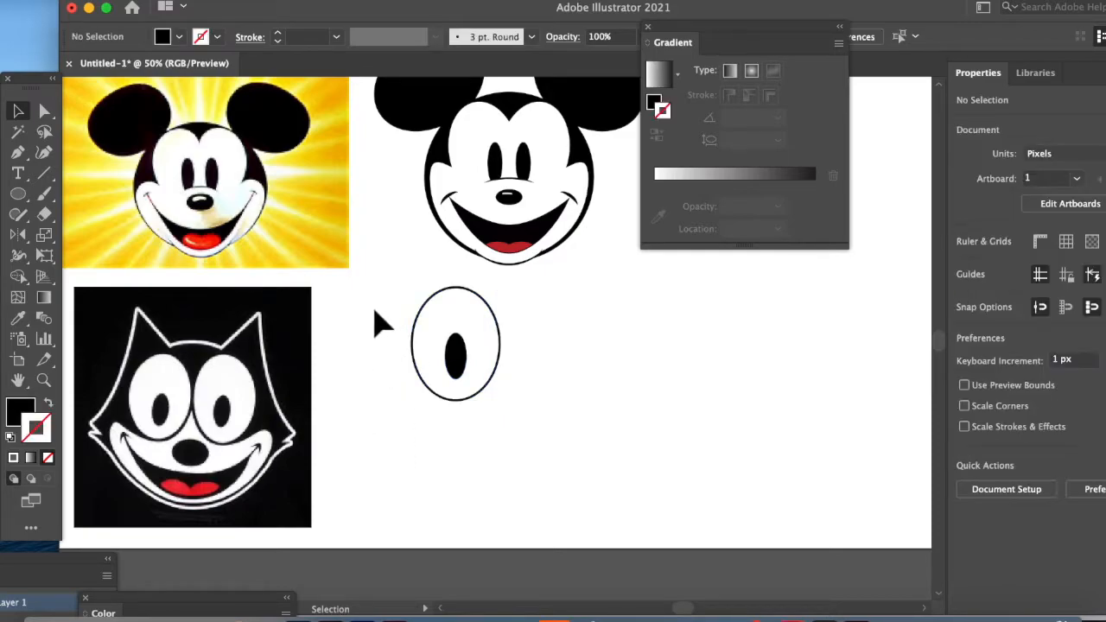
{"action": "left_click_drag", "start_coordinate": [467, 463], "coordinate": [463, 449]}
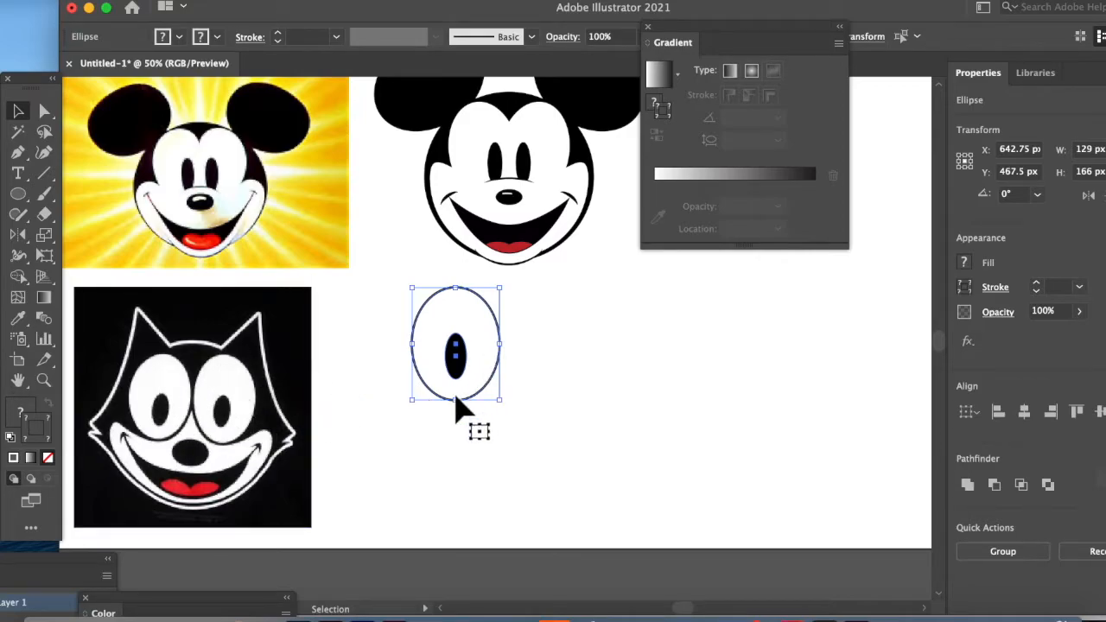
{"action": "key", "text": "super+g"}
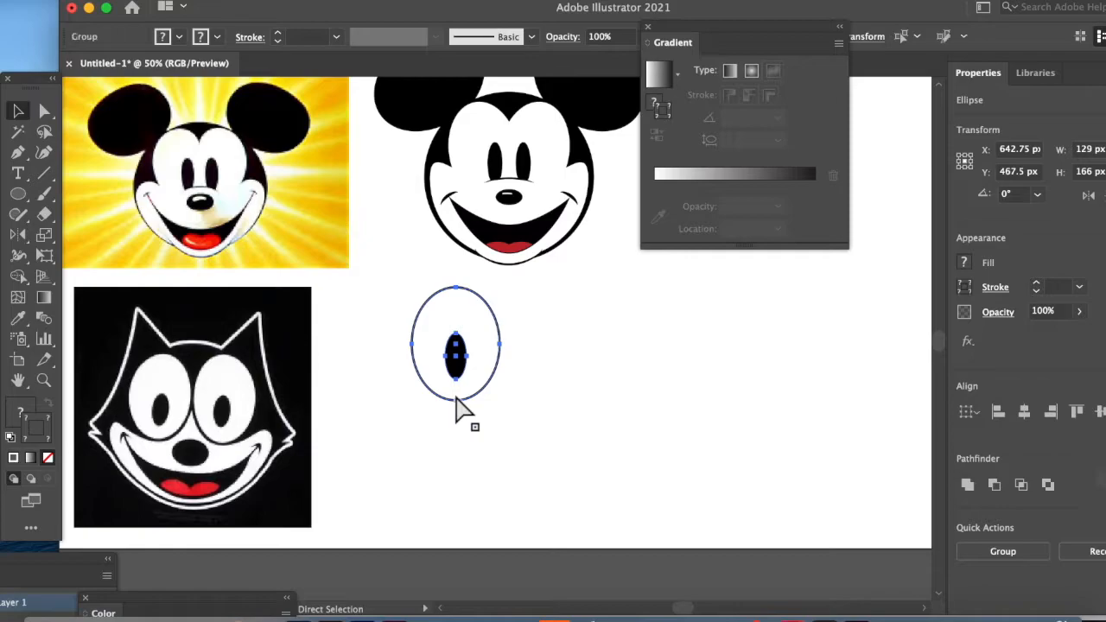
Step: Duplicate the eye group, place the copy directly beside the original, and vertically centre-align the two eyes
{"action": "key", "text": "super+c"}
{"action": "key", "text": "super+v"}
{"action": "left_click_drag", "start_coordinate": [500, 332], "coordinate": [551, 332]}
{"action": "left_click_drag", "start_coordinate": [608, 430], "coordinate": [609, 429]}
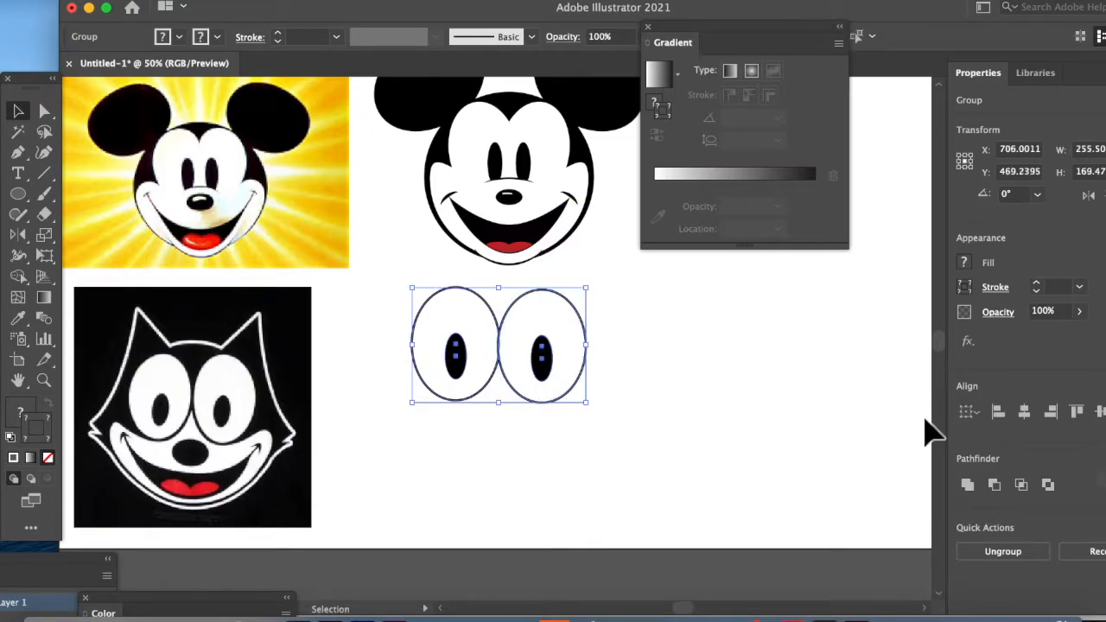
{"action": "left_click", "coordinate": [1101, 417]}
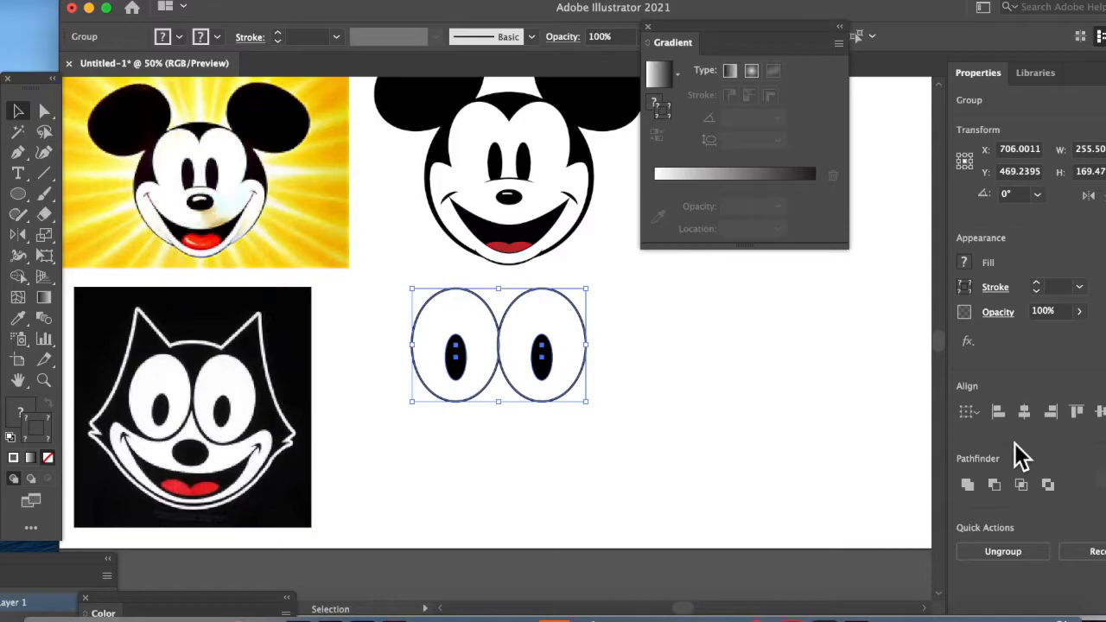
{"action": "left_click_drag", "start_coordinate": [892, 14], "coordinate": [834, 3]}
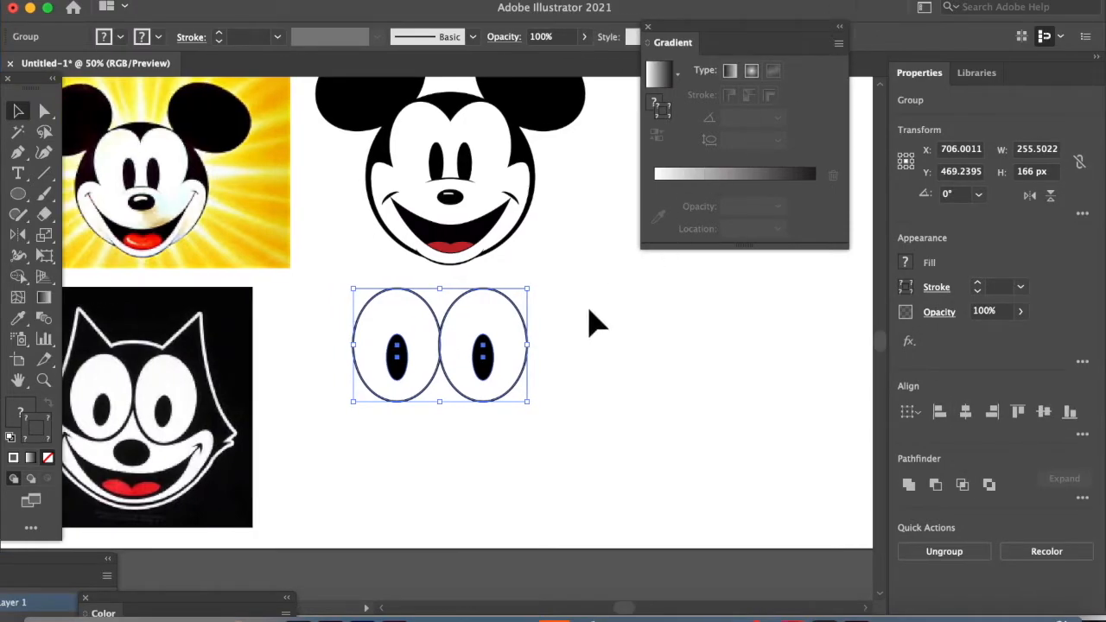
Step: Nudge the right eye a few pixels to the right so its outline meets the left eye's outline
{"action": "left_click", "coordinate": [488, 451]}
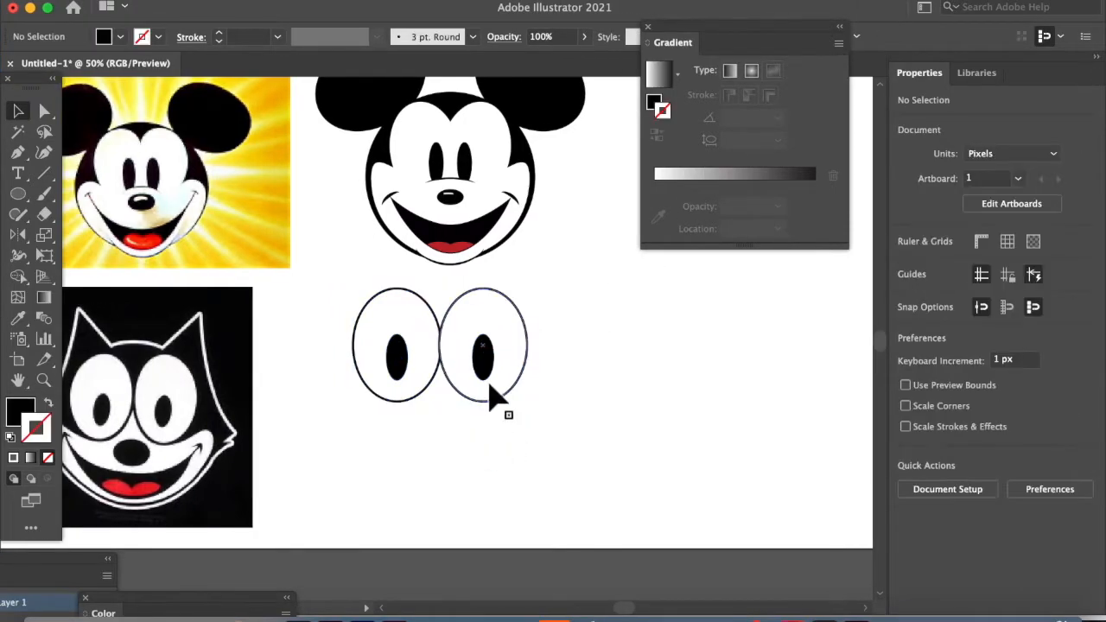
{"action": "left_click", "coordinate": [505, 378]}
{"action": "key", "text": "Right"}
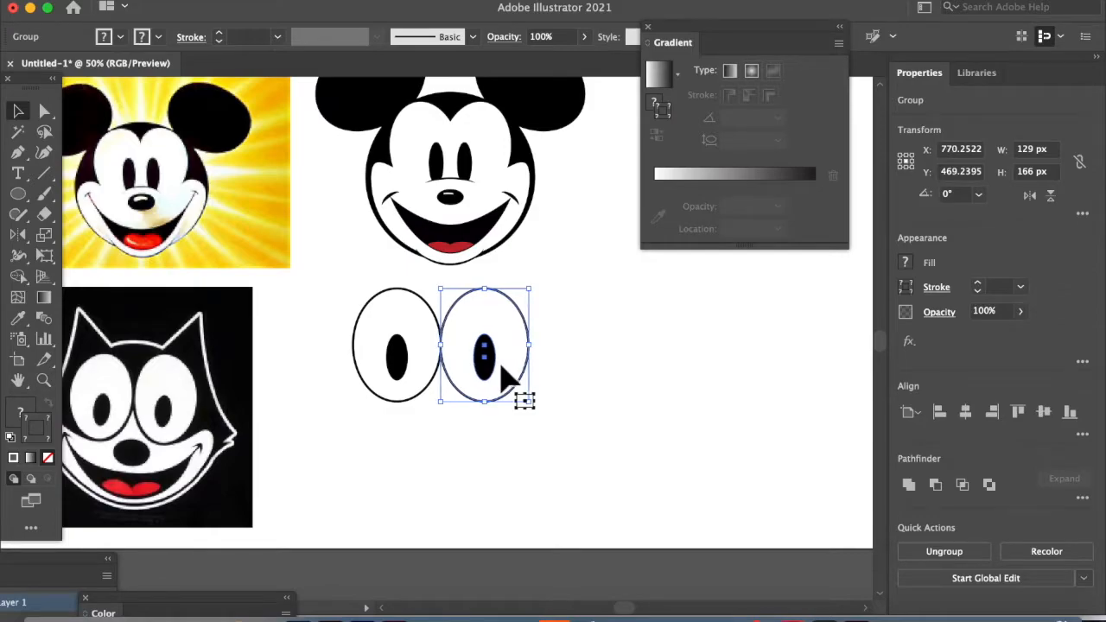
{"action": "key", "text": "super+plus"}
{"action": "key", "text": "super+plus"}
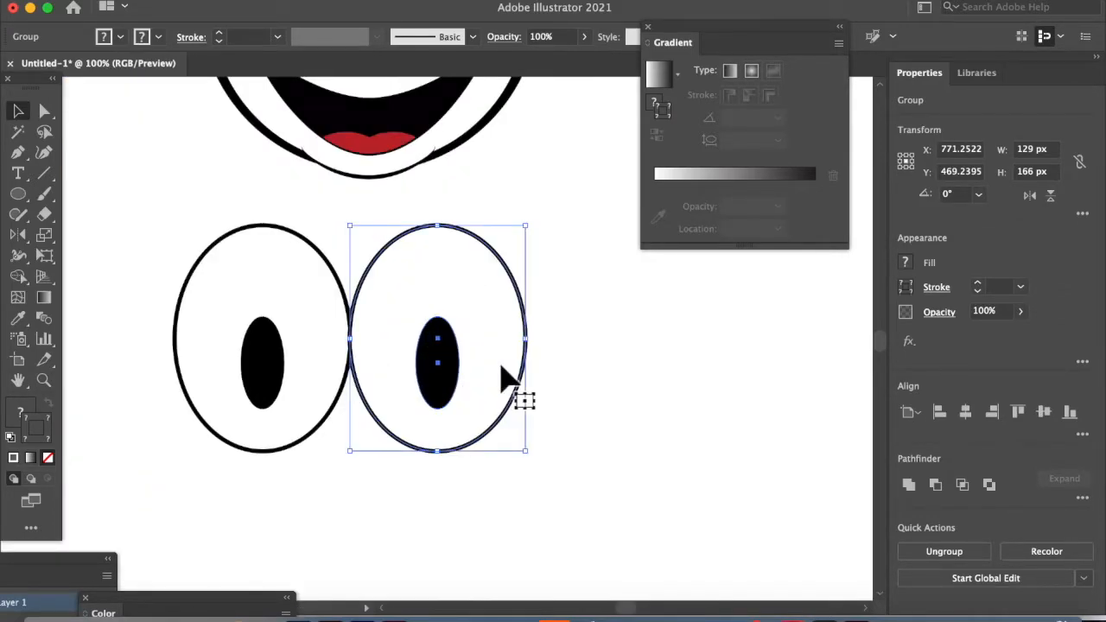
{"action": "key", "text": "Right"}
{"action": "left_click", "coordinate": [467, 497]}
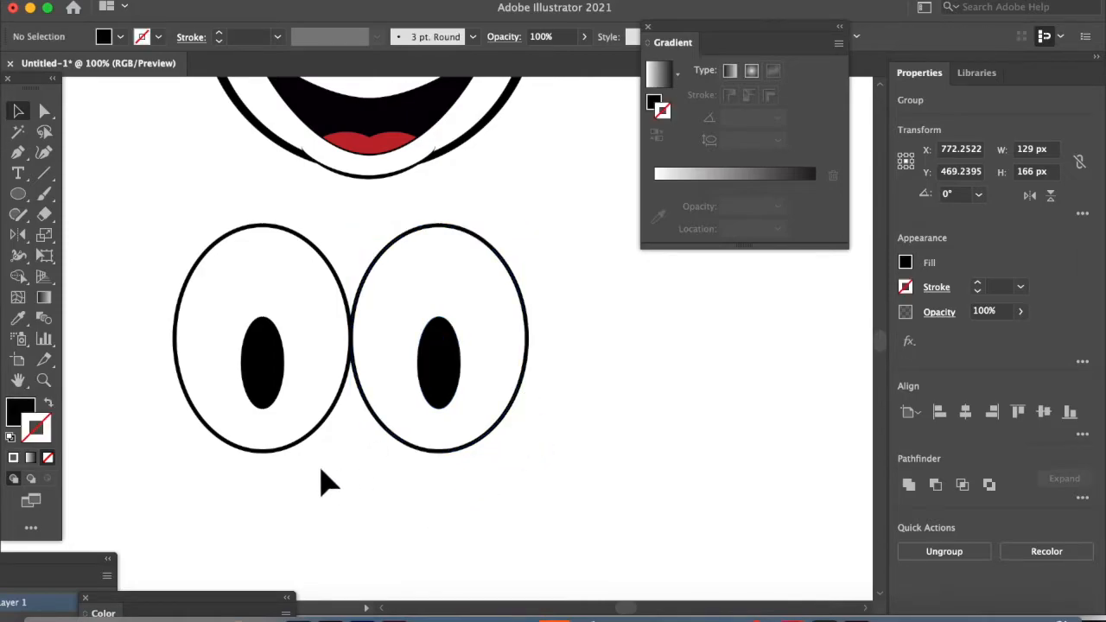
Step: Narrow both eyes together to about 242 px total width, keeping their height
{"action": "left_click_drag", "start_coordinate": [511, 335], "coordinate": [511, 338]}
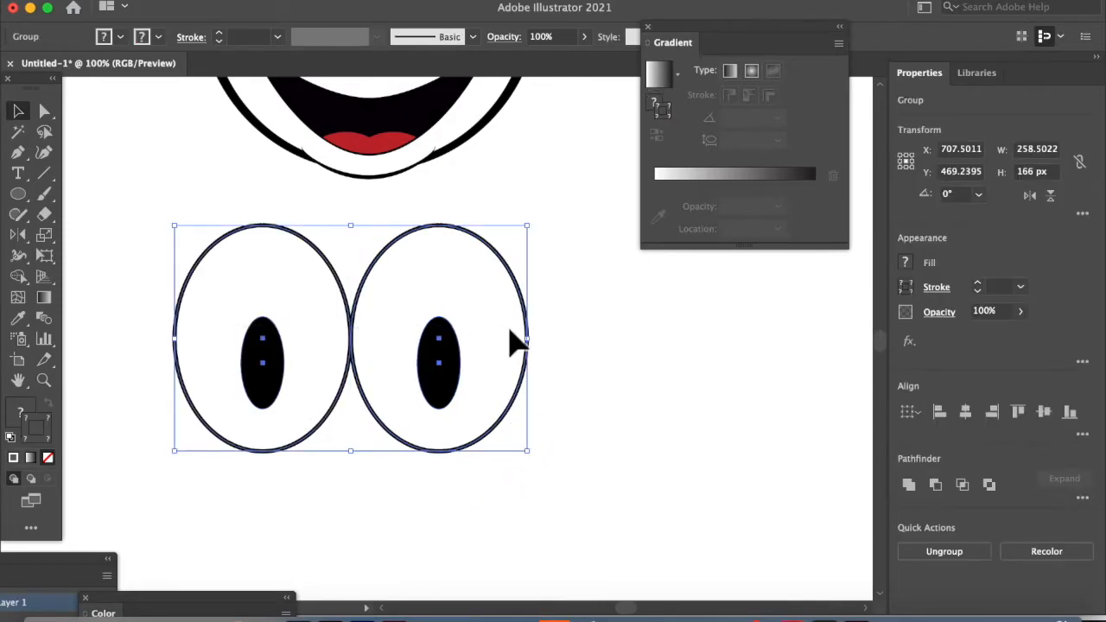
{"action": "left_click_drag", "start_coordinate": [535, 343], "coordinate": [505, 343]}
{"action": "left_click", "coordinate": [309, 511]}
Step: Draw a black ellipse nose about 77 by 57 px below the point where the eyes meet
{"action": "left_click_drag", "start_coordinate": [309, 511], "coordinate": [519, 316]}
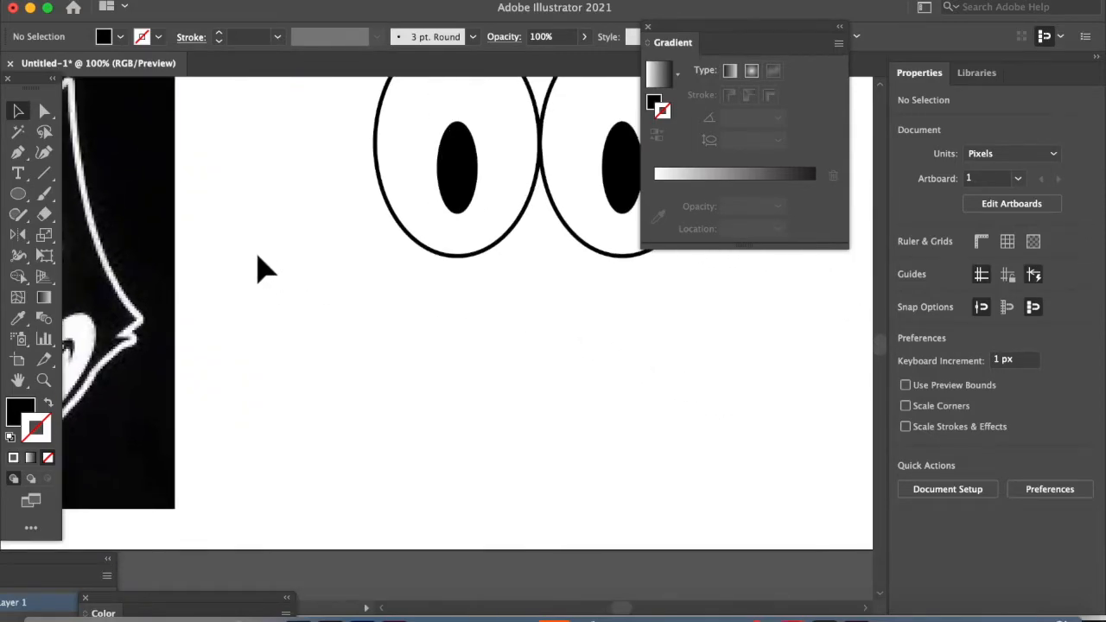
{"action": "left_click", "coordinate": [17, 196]}
{"action": "left_click_drag", "start_coordinate": [504, 269], "coordinate": [608, 342]}
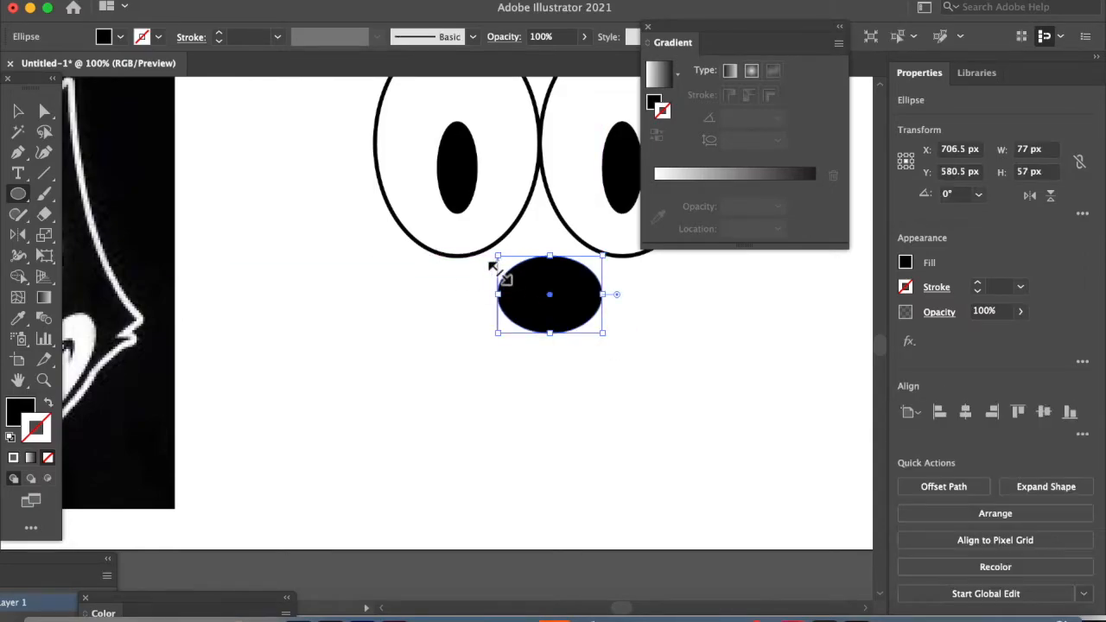
Step: Centre the nose horizontally with the pair of eyes
{"action": "left_click", "coordinate": [19, 111]}
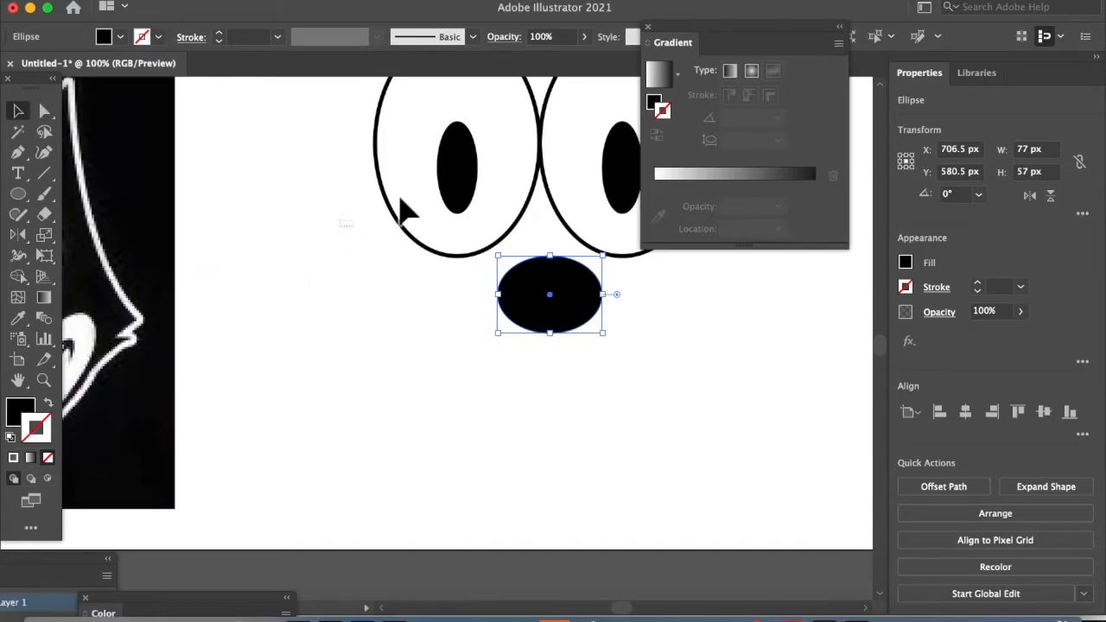
{"action": "left_click", "coordinate": [504, 173]}
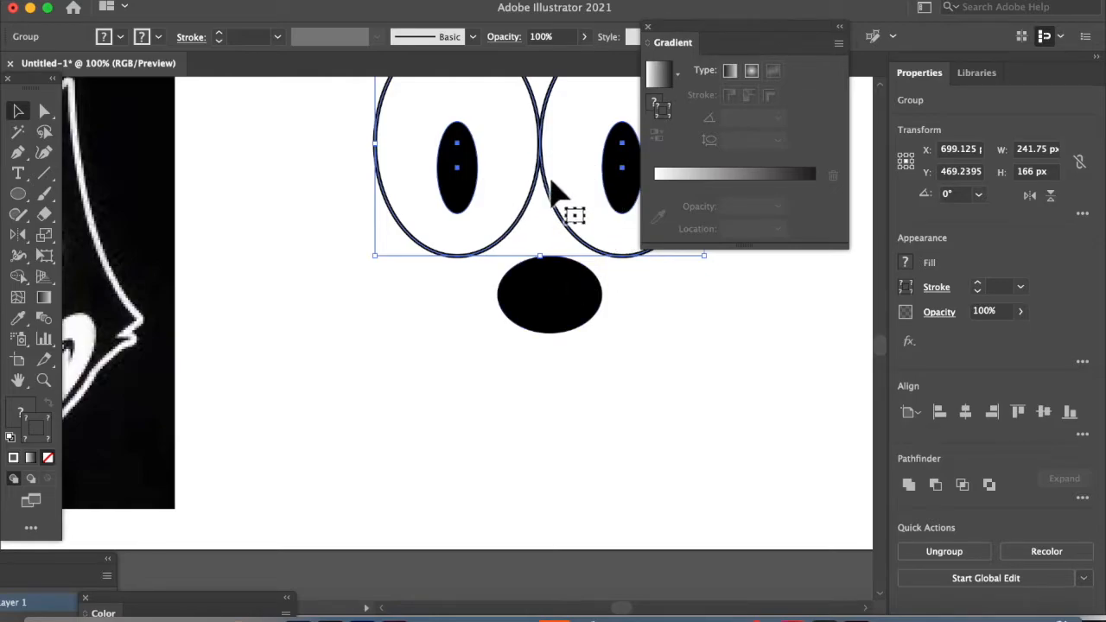
{"action": "left_click_drag", "start_coordinate": [600, 197], "coordinate": [603, 193]}
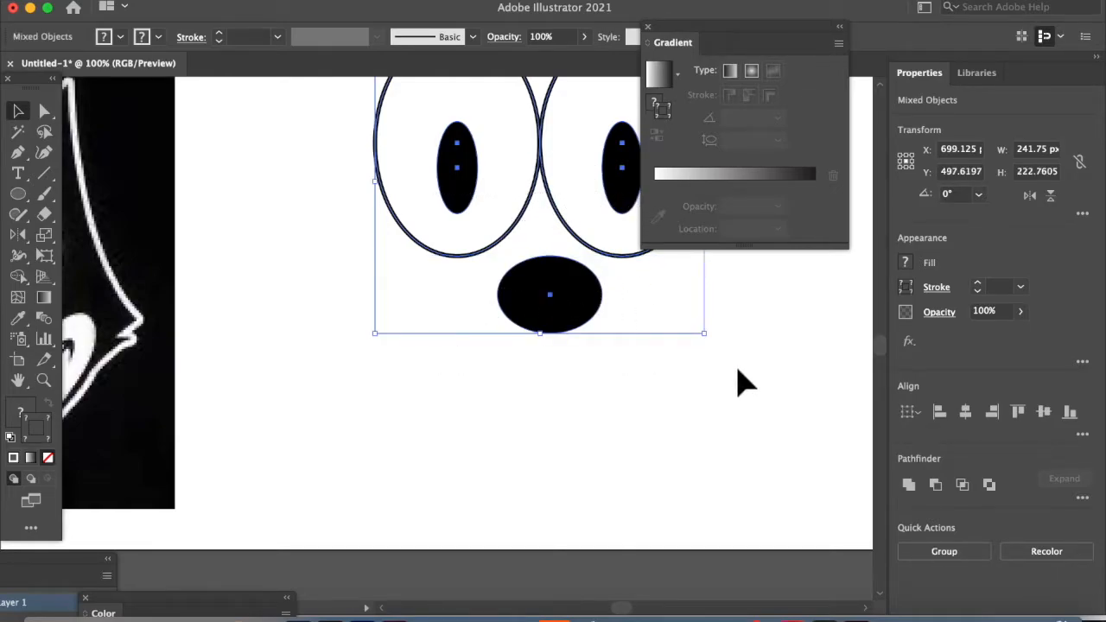
{"action": "left_click", "coordinate": [968, 413]}
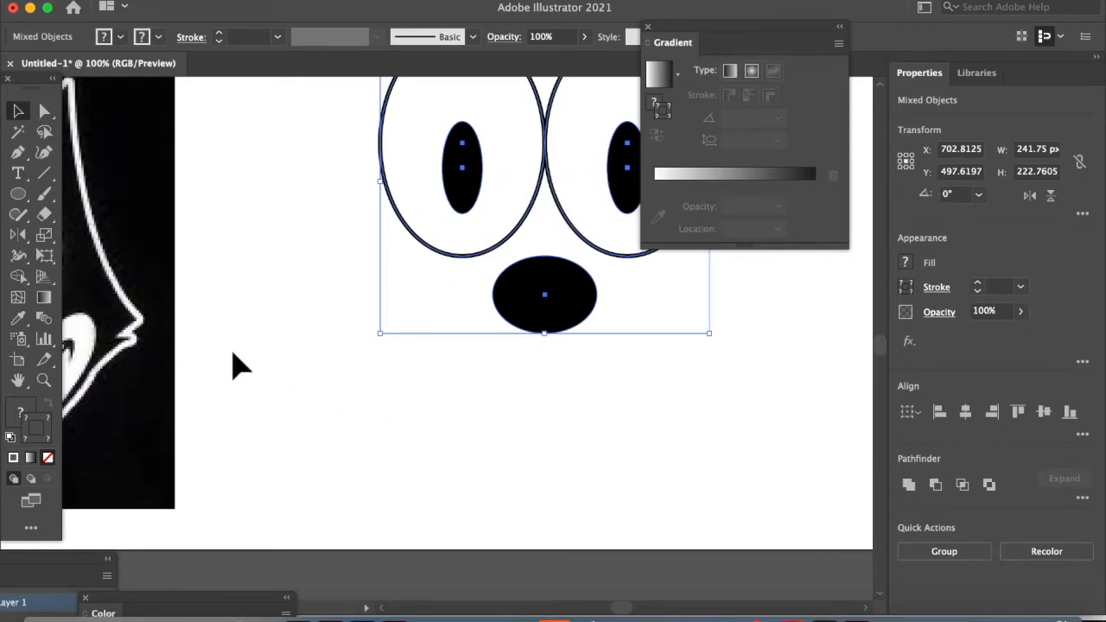
Step: Draw a black ellipse over the lower face and a wider one, about 410 by 242 px, overlapping its upper part
{"action": "key", "text": "super+minus"}
{"action": "key", "text": "super+minus"}
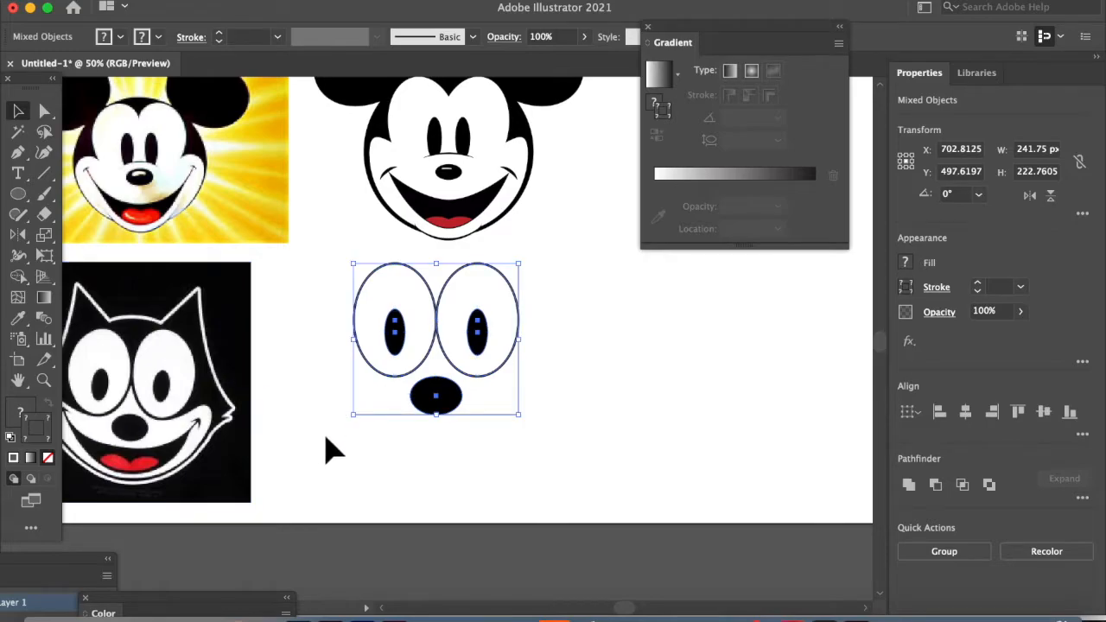
{"action": "left_click_drag", "start_coordinate": [339, 491], "coordinate": [435, 452]}
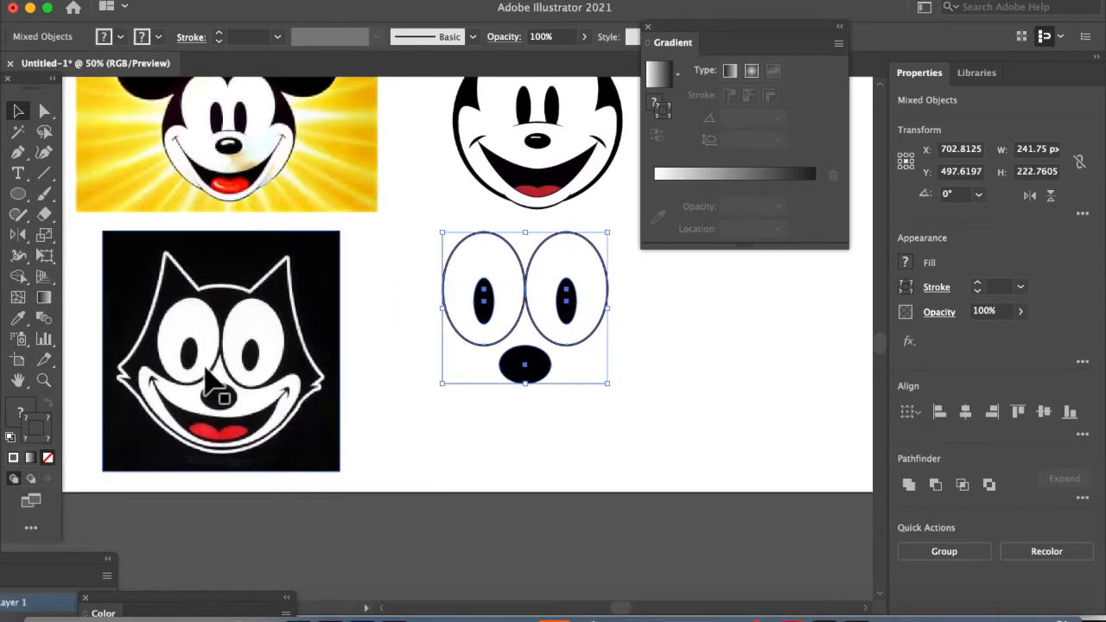
{"action": "left_click", "coordinate": [18, 194]}
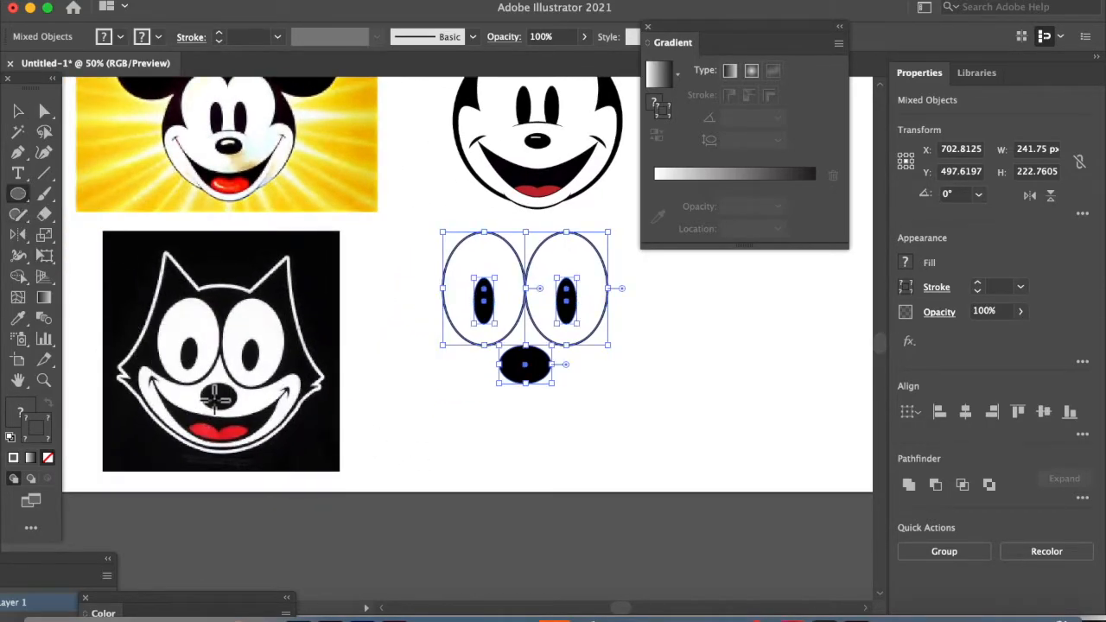
{"action": "left_click_drag", "start_coordinate": [412, 315], "coordinate": [598, 482]}
{"action": "left_click_drag", "start_coordinate": [377, 245], "coordinate": [648, 441]}
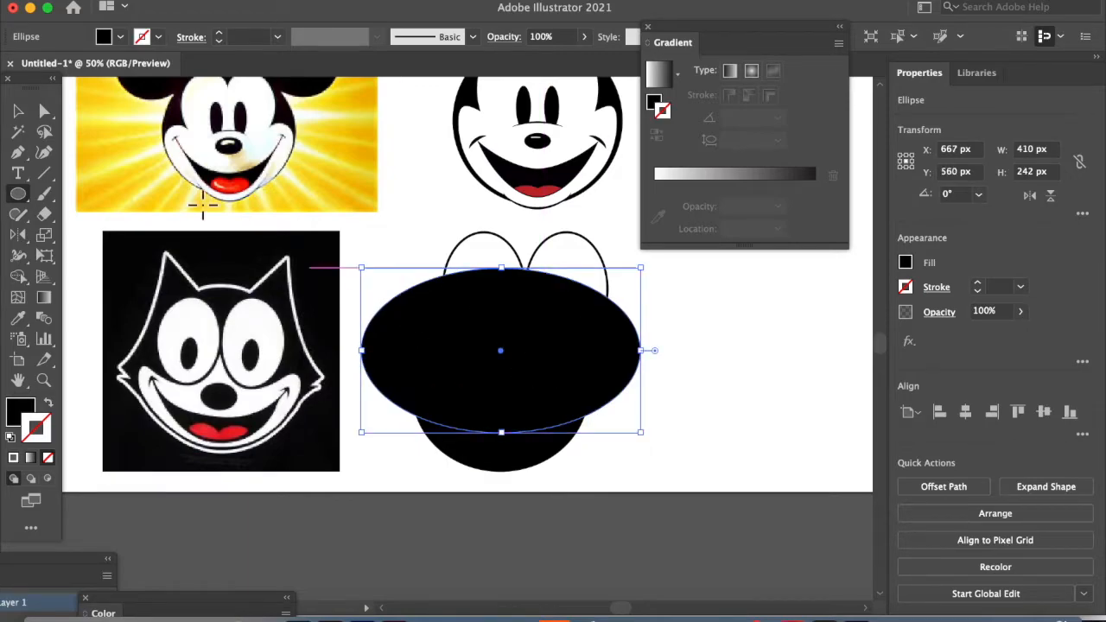
Step: Horizontally centre the two overlapping ellipses and subtract the wider front one to leave a crescent-shaped mouth
{"action": "left_click", "coordinate": [17, 113]}
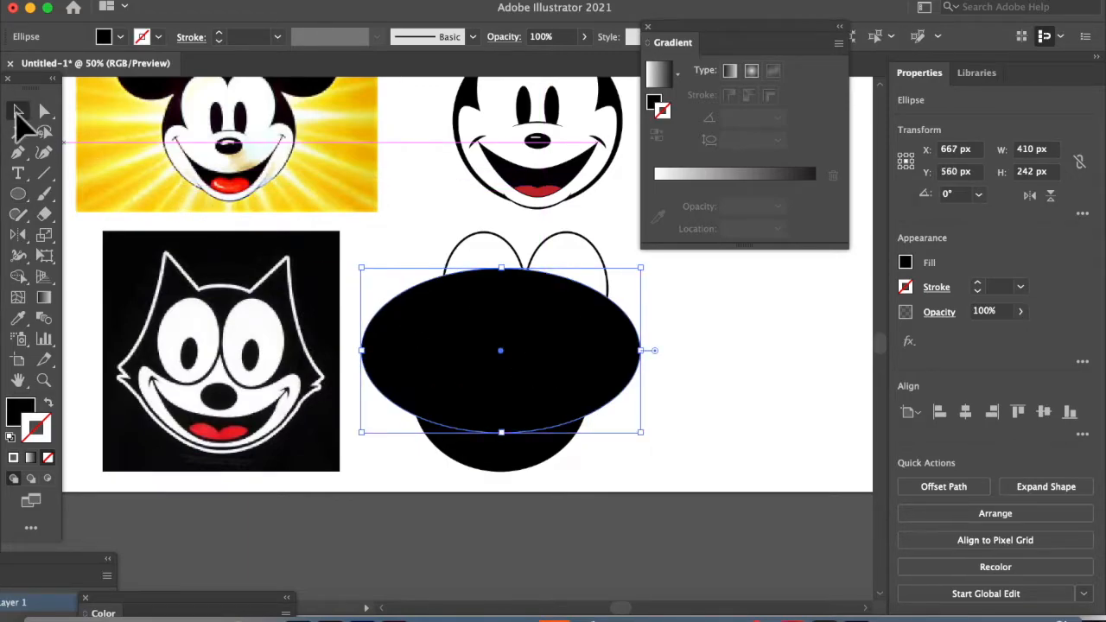
{"action": "left_click", "coordinate": [491, 458]}
{"action": "left_click", "coordinate": [494, 321], "text": "shift"}
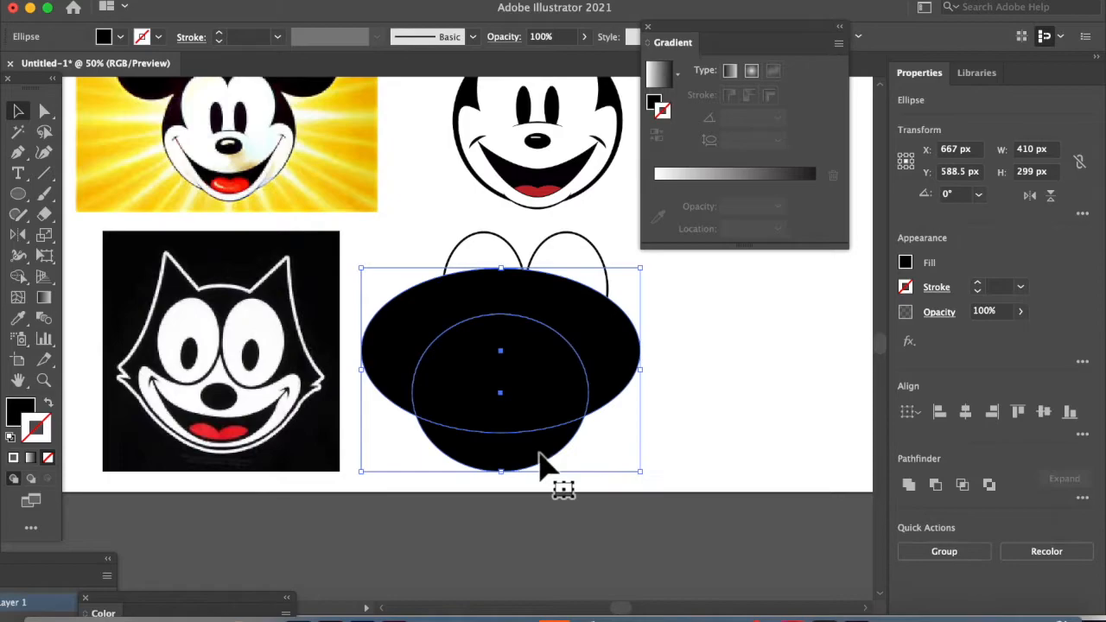
{"action": "left_click", "coordinate": [965, 412]}
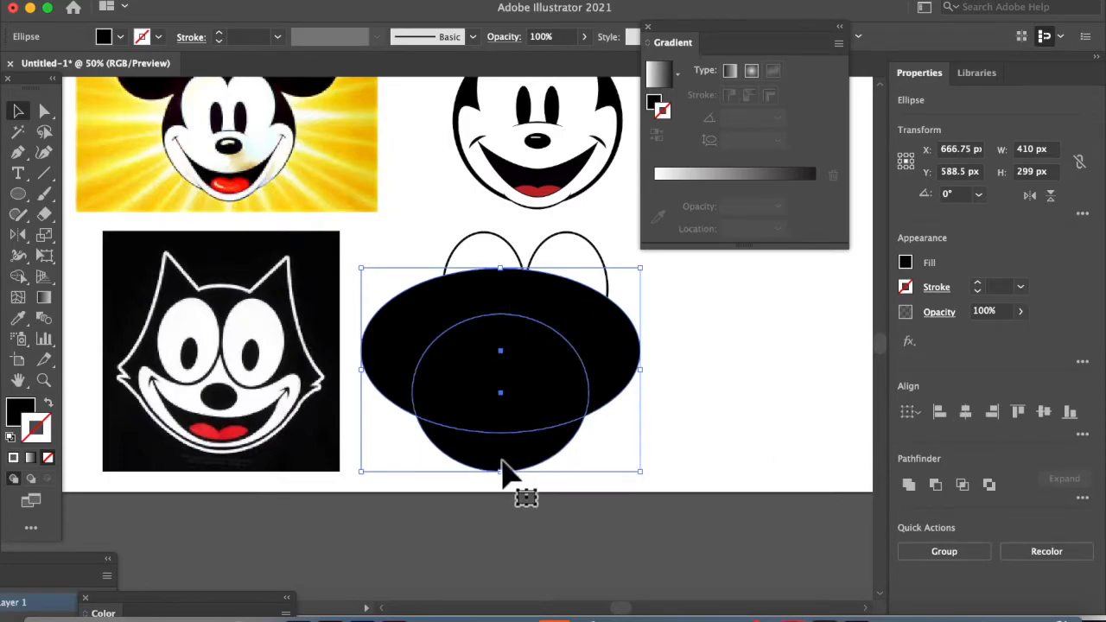
{"action": "left_click", "coordinate": [939, 488]}
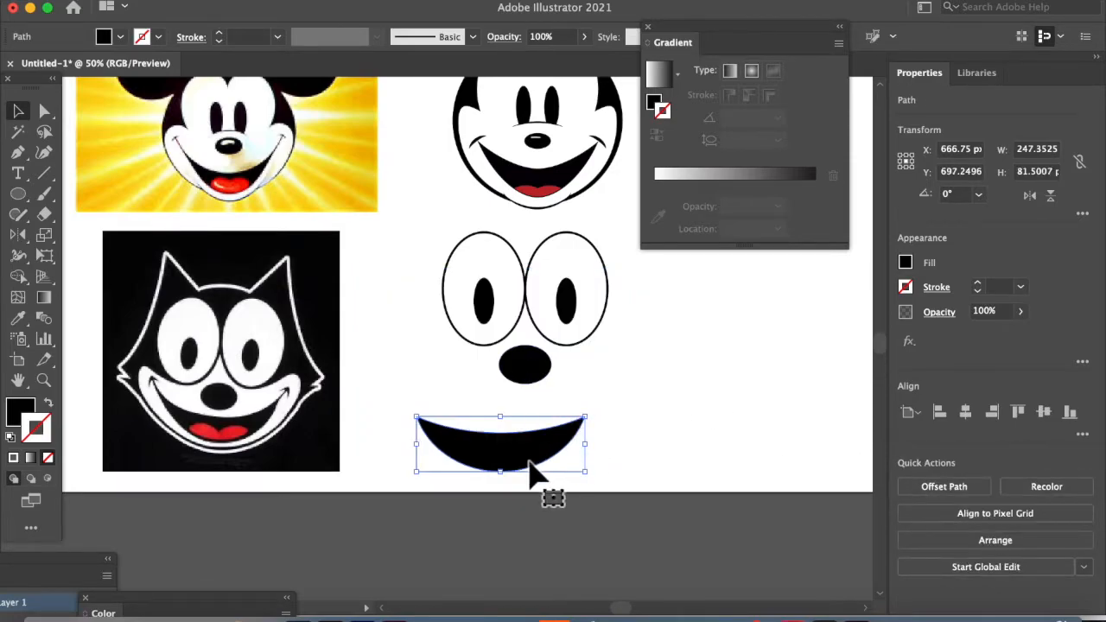
Step: Move the crescent mouth up beneath the nose and widen it slightly on both sides
{"action": "left_click_drag", "start_coordinate": [531, 467], "coordinate": [556, 430]}
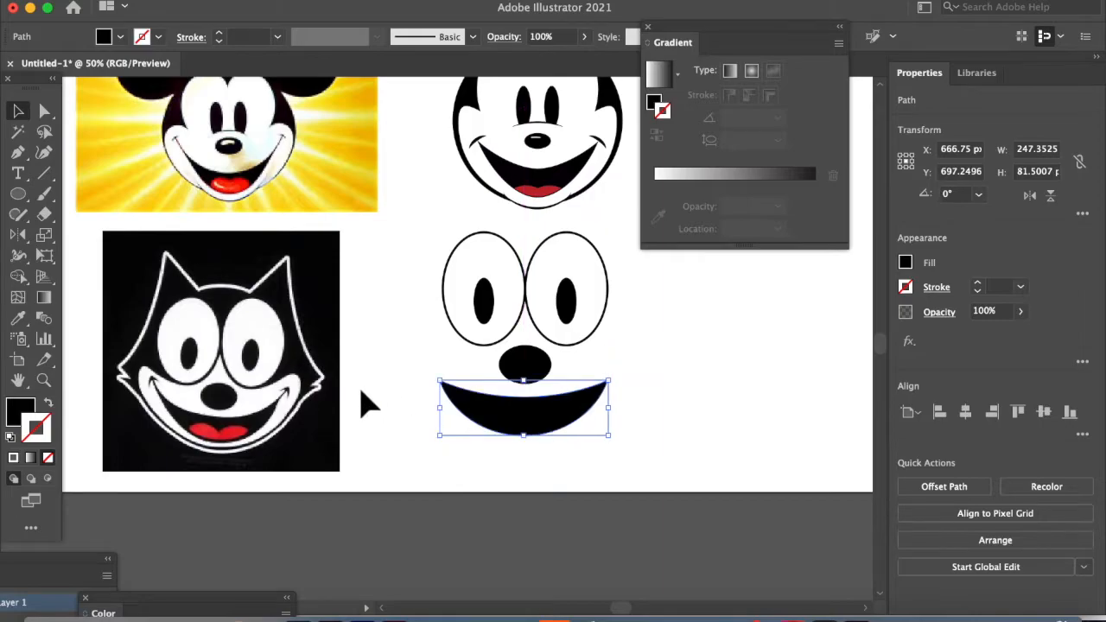
{"action": "left_click", "coordinate": [482, 458]}
{"action": "left_click", "coordinate": [488, 421]}
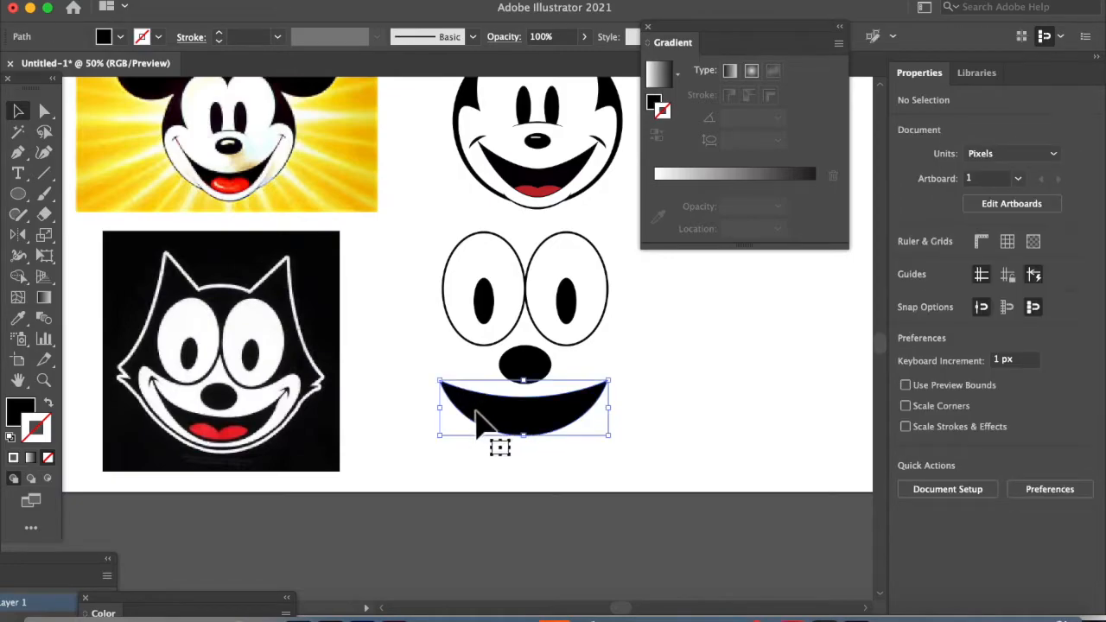
{"action": "mouse_move", "coordinate": [615, 420]}
{"action": "left_mouse_down"}
{"action": "mouse_move", "coordinate": [631, 420]}
{"action": "mouse_move", "coordinate": [619, 431]}
{"action": "left_mouse_up"}
{"action": "left_click", "coordinate": [563, 447]}
{"action": "mouse_move", "coordinate": [546, 417]}
{"action": "left_mouse_down"}
{"action": "mouse_move", "coordinate": [531, 411]}
{"action": "mouse_move", "coordinate": [540, 417]}
{"action": "left_mouse_up"}
{"action": "left_click", "coordinate": [534, 482]}
Step: Duplicate the mouth, narrow the copy, rotate it to about 226°, and shrink it to a small crescent about 36 px across
{"action": "left_click", "coordinate": [523, 431]}
{"action": "key", "text": "ctrl+c"}
{"action": "key", "text": "ctrl+v"}
{"action": "left_click_drag", "start_coordinate": [536, 344], "coordinate": [438, 344]}
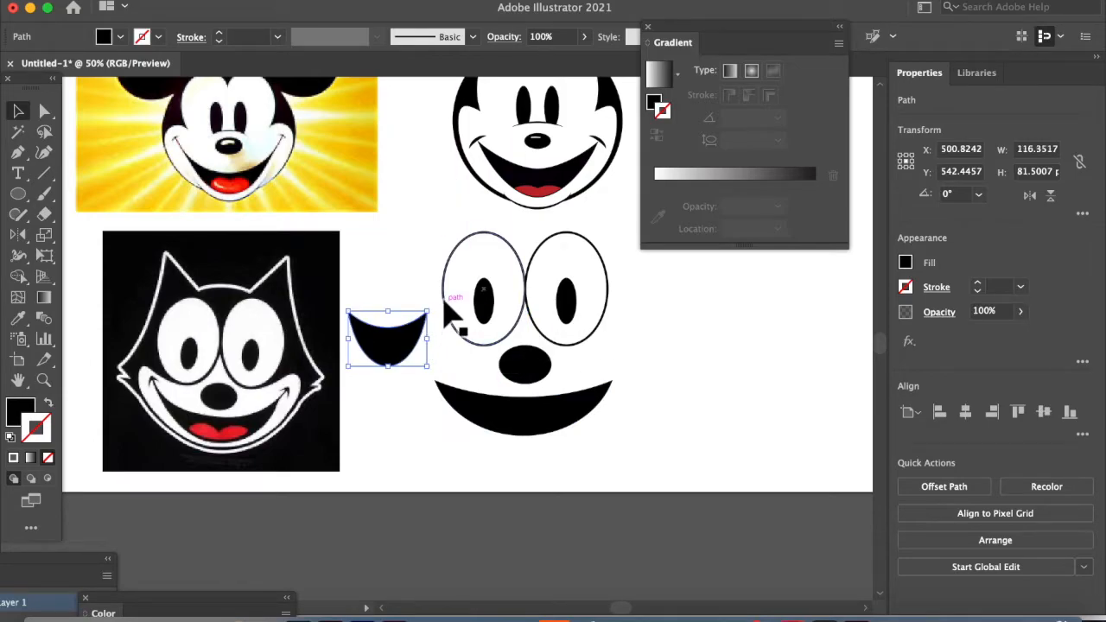
{"action": "left_click_drag", "start_coordinate": [435, 303], "coordinate": [395, 426]}
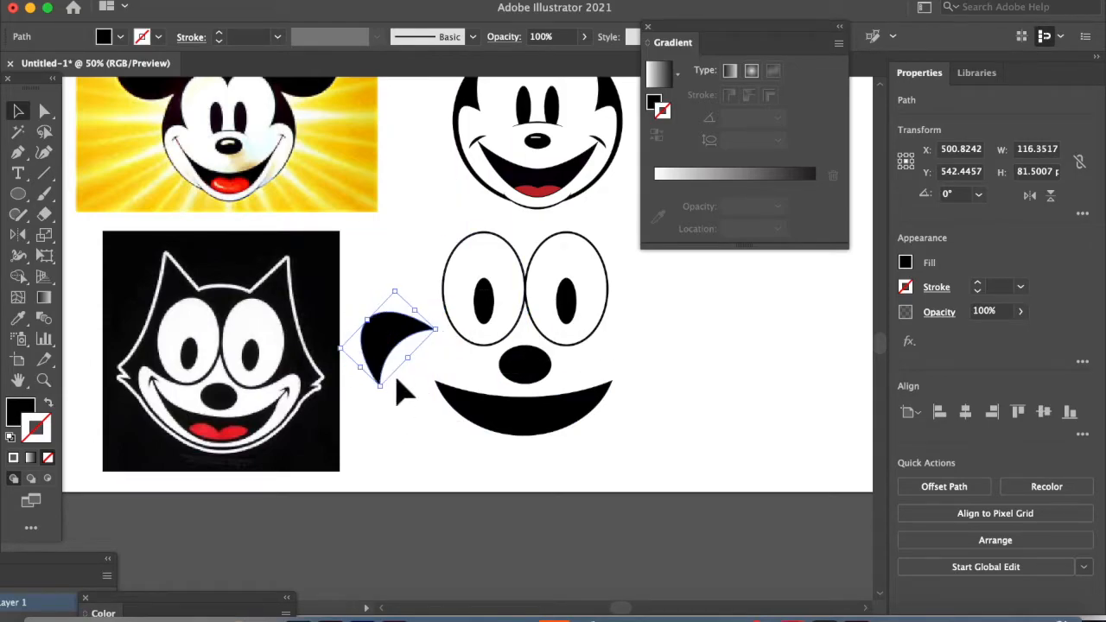
{"action": "left_click_drag", "start_coordinate": [403, 297], "coordinate": [384, 368]}
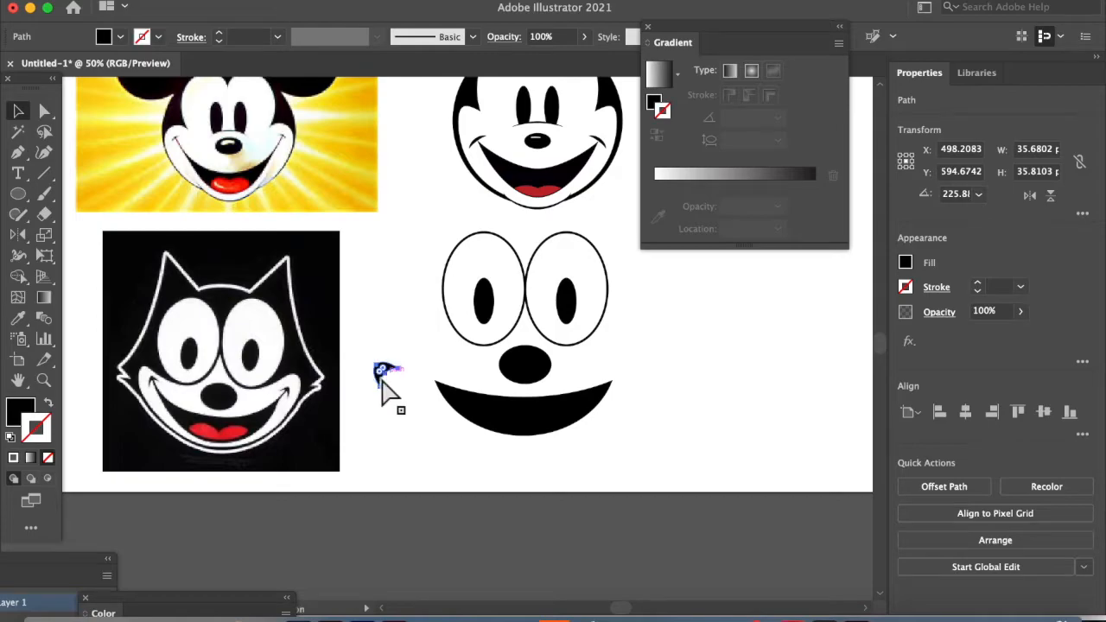
Step: Place the small crescent against the left tip of the mouth as a smile crease
{"action": "key", "text": "super+plus"}
{"action": "key", "text": "super+plus"}
{"action": "key", "text": "super+plus"}
{"action": "key", "text": "super+plus"}
{"action": "left_click_drag", "start_coordinate": [425, 316], "coordinate": [635, 350]}
{"action": "left_click", "coordinate": [605, 497]}
{"action": "left_click", "coordinate": [608, 382]}
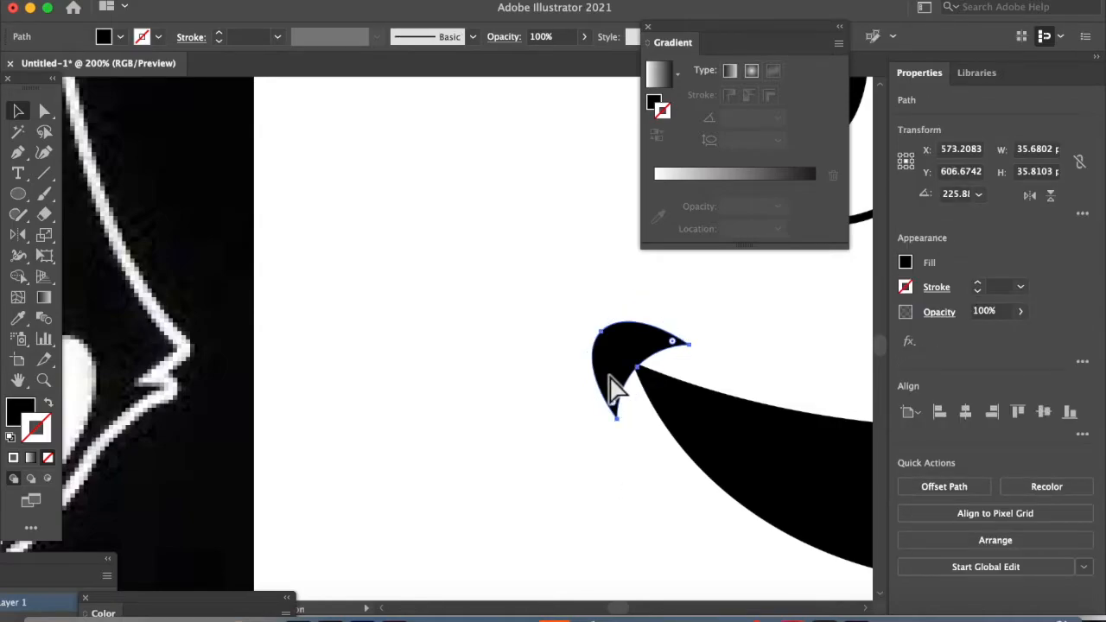
{"action": "key", "text": "super+minus"}
{"action": "key", "text": "super+minus"}
{"action": "key", "text": "super+minus"}
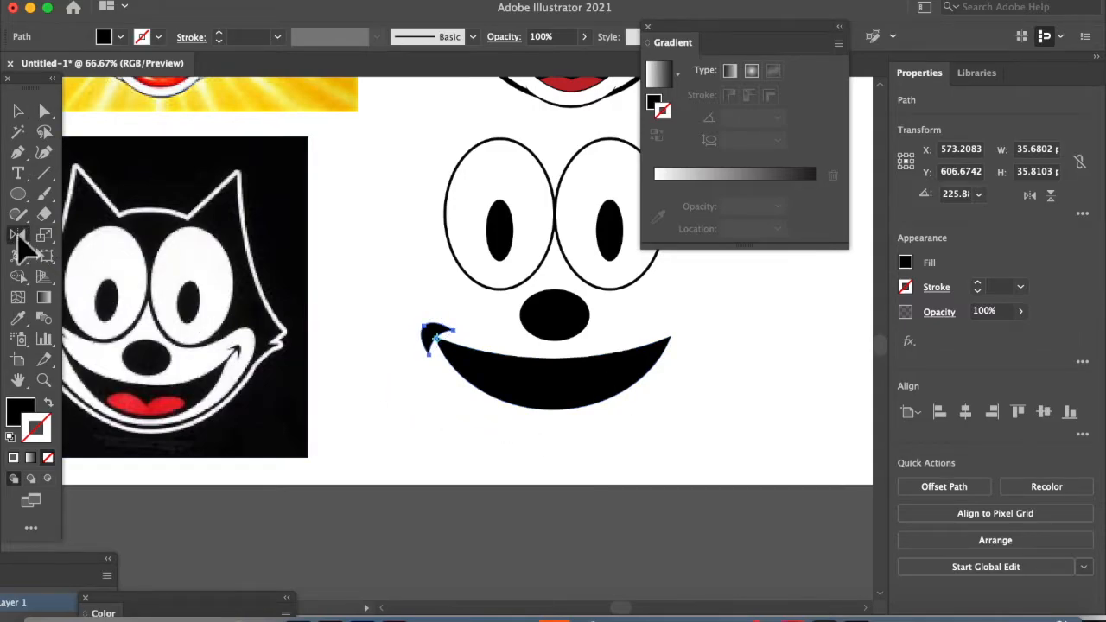
Step: Make a vertically mirrored copy of the small smile crease, place it against the mouth's right tip, and group both creases
{"action": "double_click", "coordinate": [18, 234]}
{"action": "left_click", "coordinate": [517, 313]}
{"action": "left_click", "coordinate": [18, 112]}
{"action": "left_click_drag", "start_coordinate": [437, 342], "coordinate": [678, 348]}
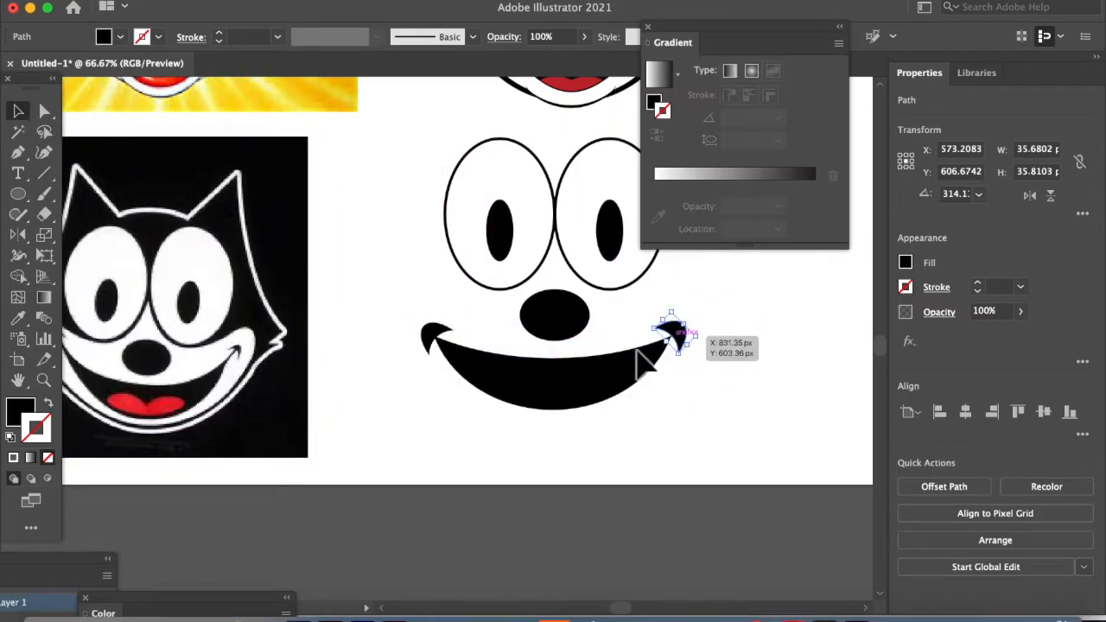
{"action": "left_click", "coordinate": [437, 340], "text": "shift"}
{"action": "key", "text": "super+g"}
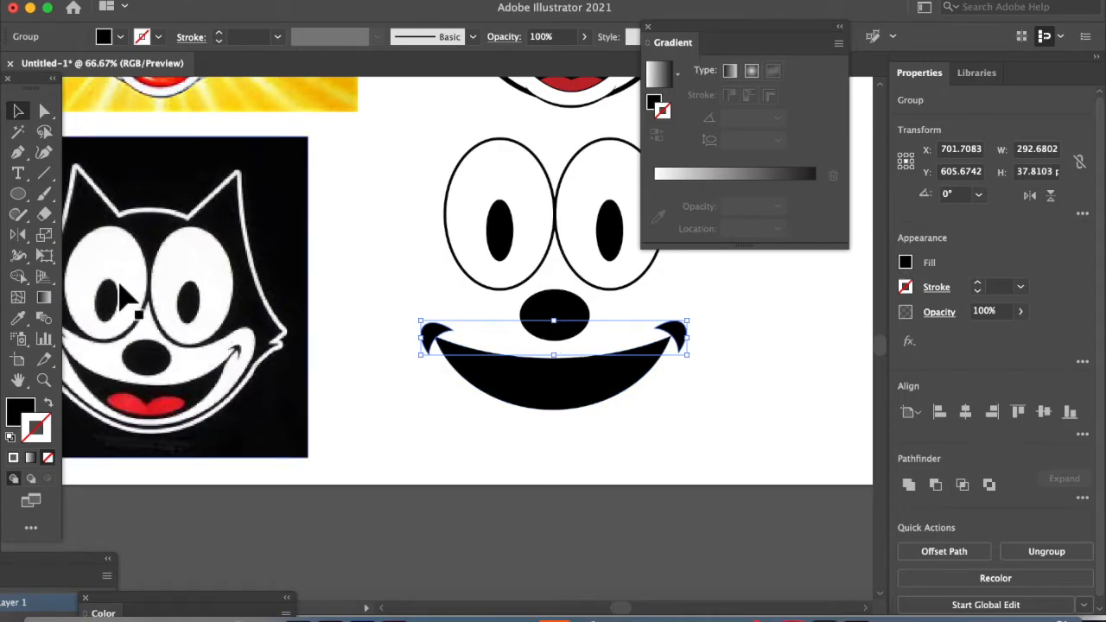
Step: Draw a black ellipse below the mouth and stretch it to about 83 px wide and 57 px high
{"action": "left_click", "coordinate": [19, 193]}
{"action": "left_click_drag", "start_coordinate": [465, 441], "coordinate": [543, 476]}
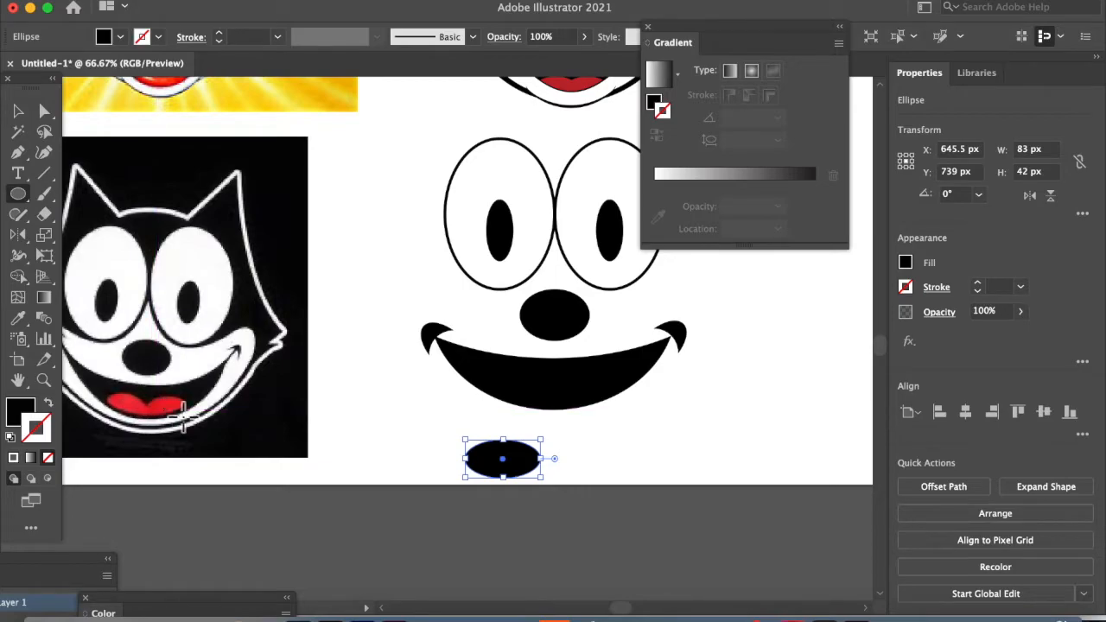
{"action": "left_click", "coordinate": [17, 111]}
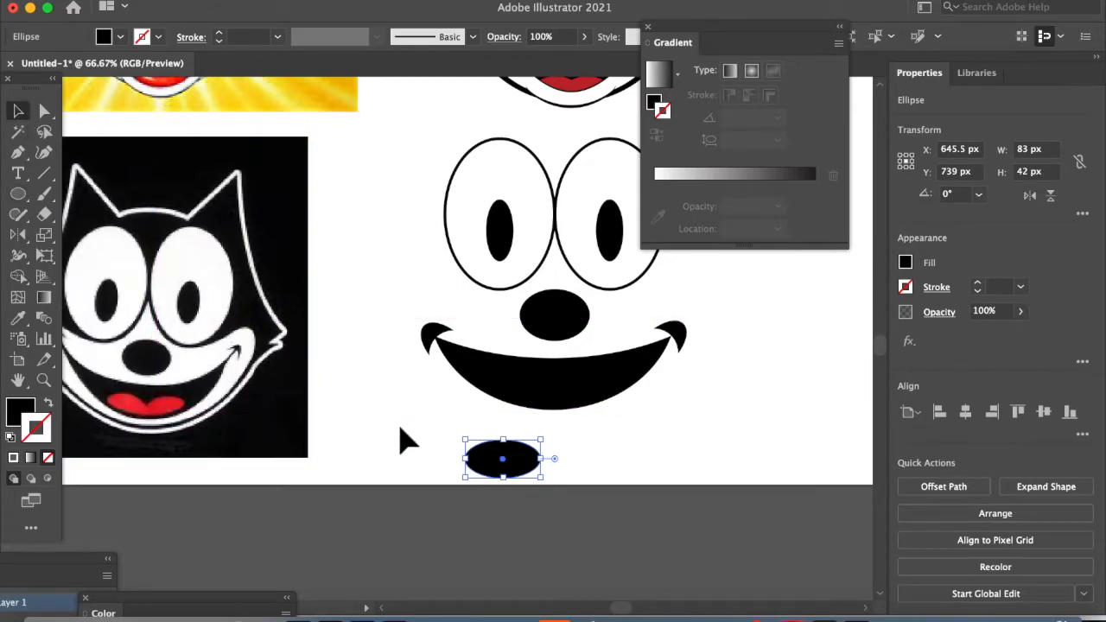
{"action": "left_click_drag", "start_coordinate": [468, 442], "coordinate": [468, 426]}
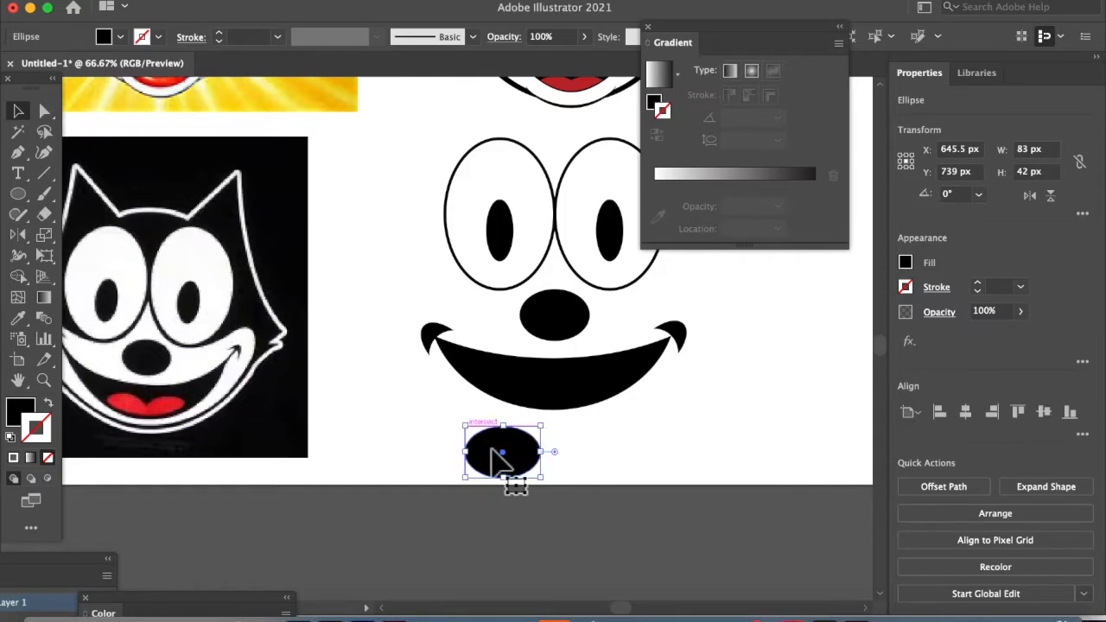
Step: Duplicate the ellipse beside the original so they slightly overlap, and unite both into one tongue shape about 150 px wide
{"action": "key", "text": "super+c"}
{"action": "key", "text": "super+v"}
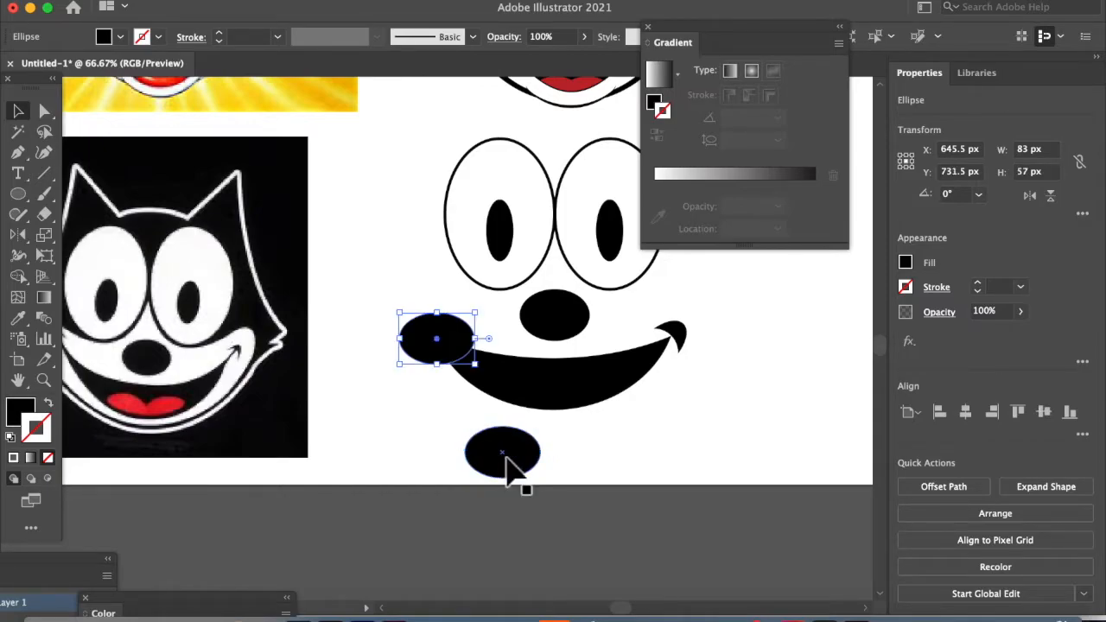
{"action": "left_click_drag", "start_coordinate": [477, 366], "coordinate": [585, 455]}
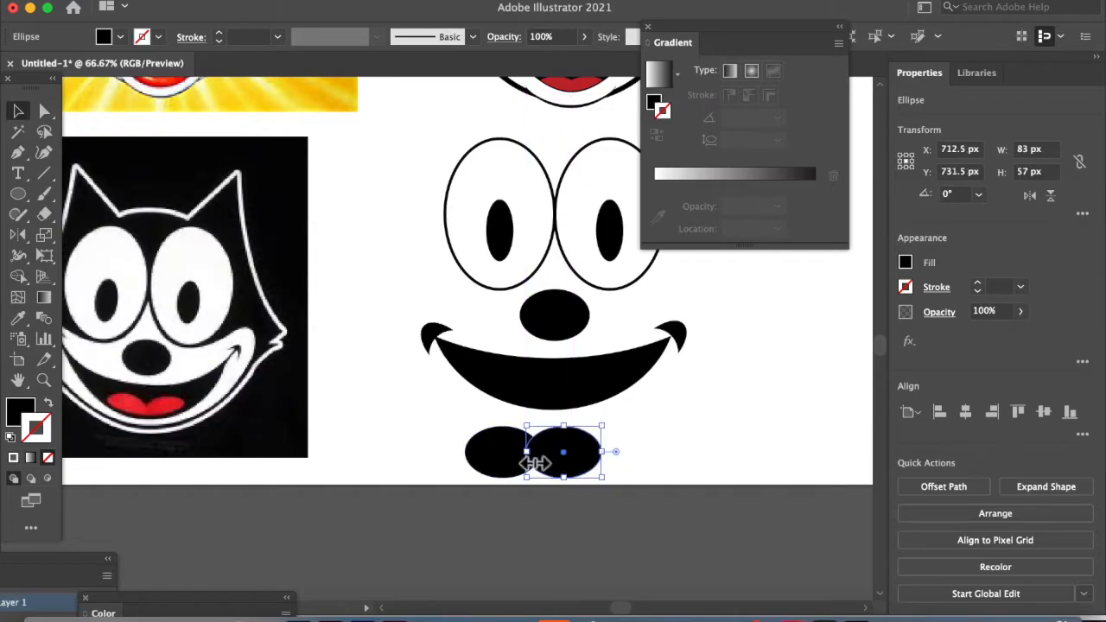
{"action": "left_click", "coordinate": [474, 453], "text": "shift"}
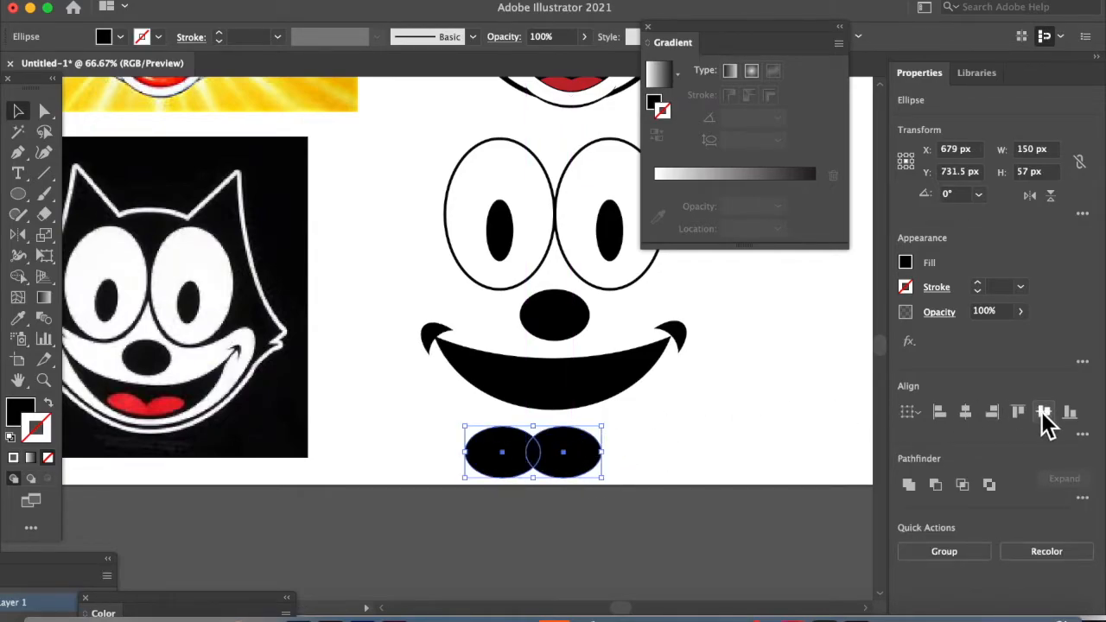
{"action": "left_click", "coordinate": [910, 484]}
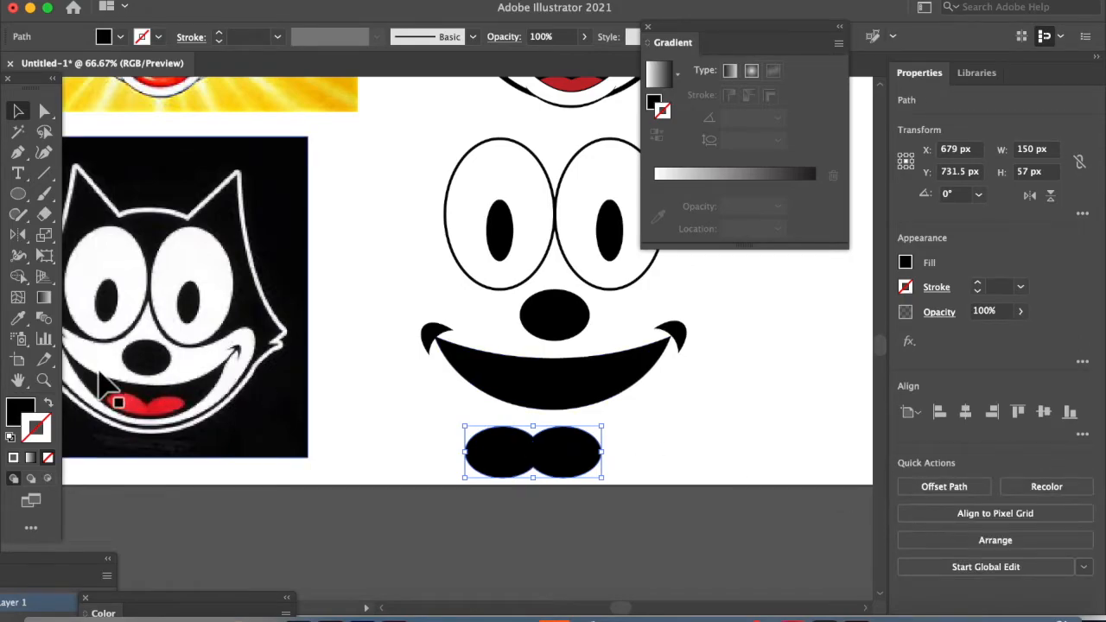
Step: Fill the tongue shape with the red sampled from the reference image's tongue
{"action": "left_click", "coordinate": [18, 318]}
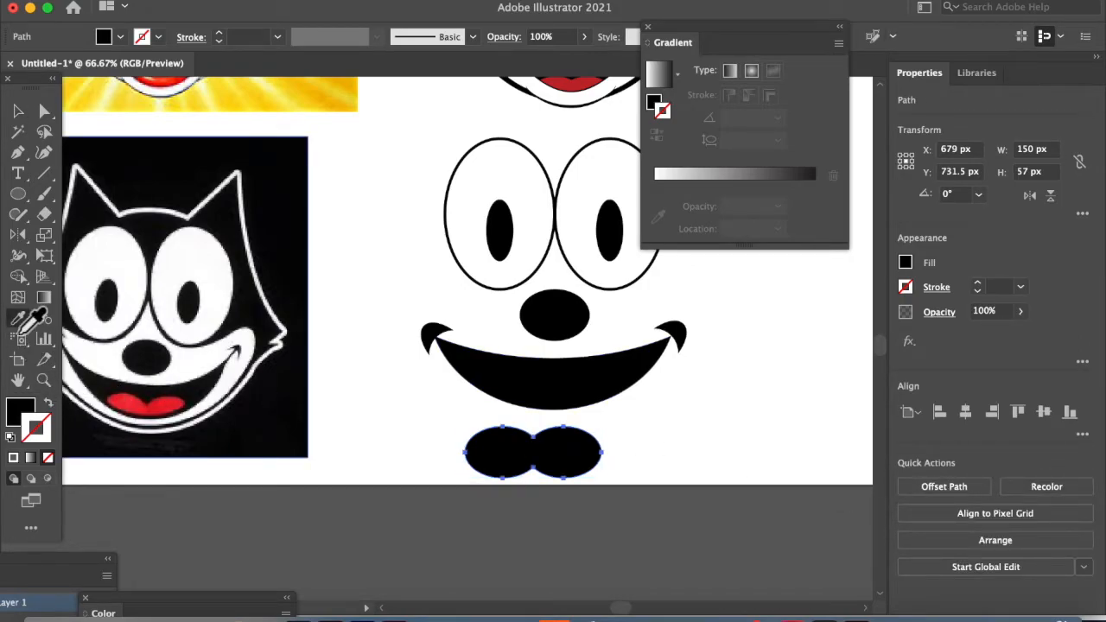
{"action": "left_click", "coordinate": [130, 415]}
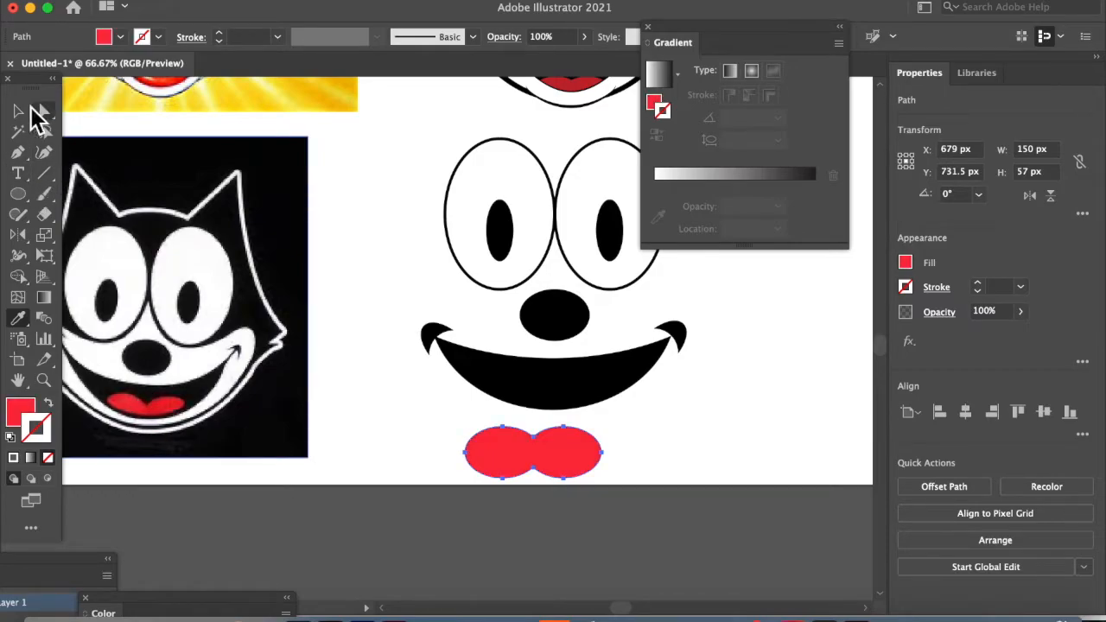
{"action": "left_click", "coordinate": [18, 113]}
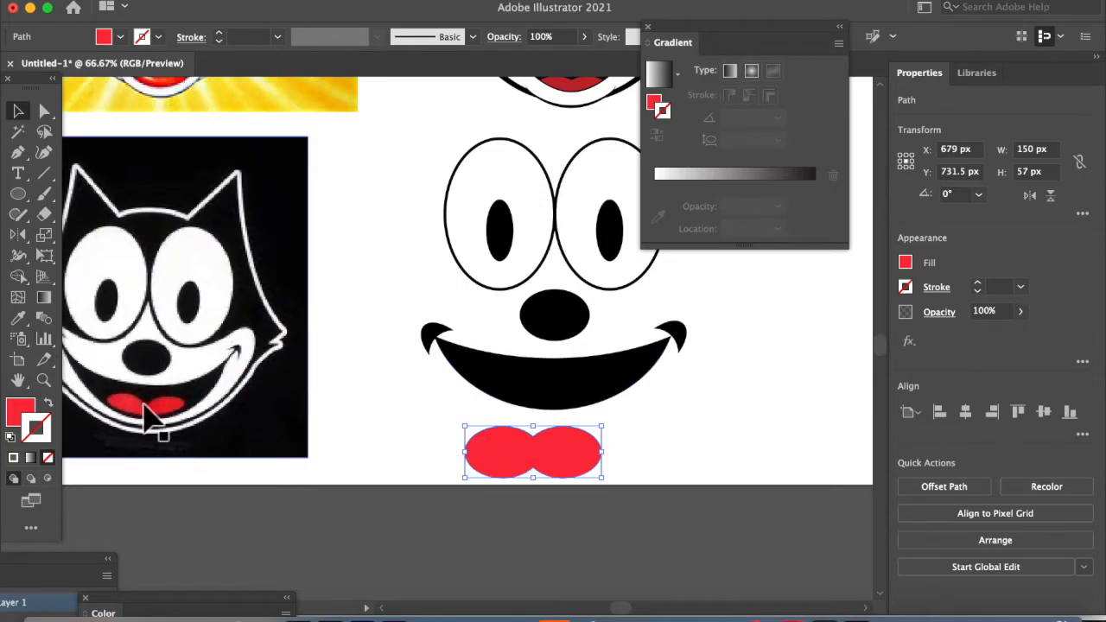
Step: Duplicate the mouth down over the upper part of the red tongue shape and centre the two horizontally
{"action": "left_click", "coordinate": [544, 396]}
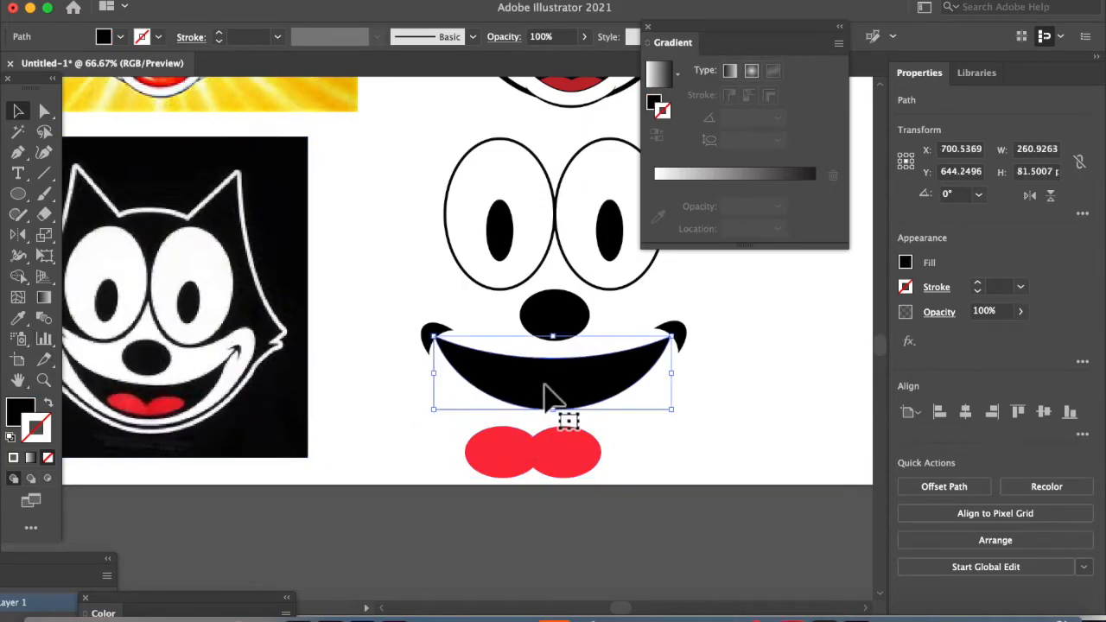
{"action": "left_click_drag", "start_coordinate": [545, 396], "coordinate": [503, 432]}
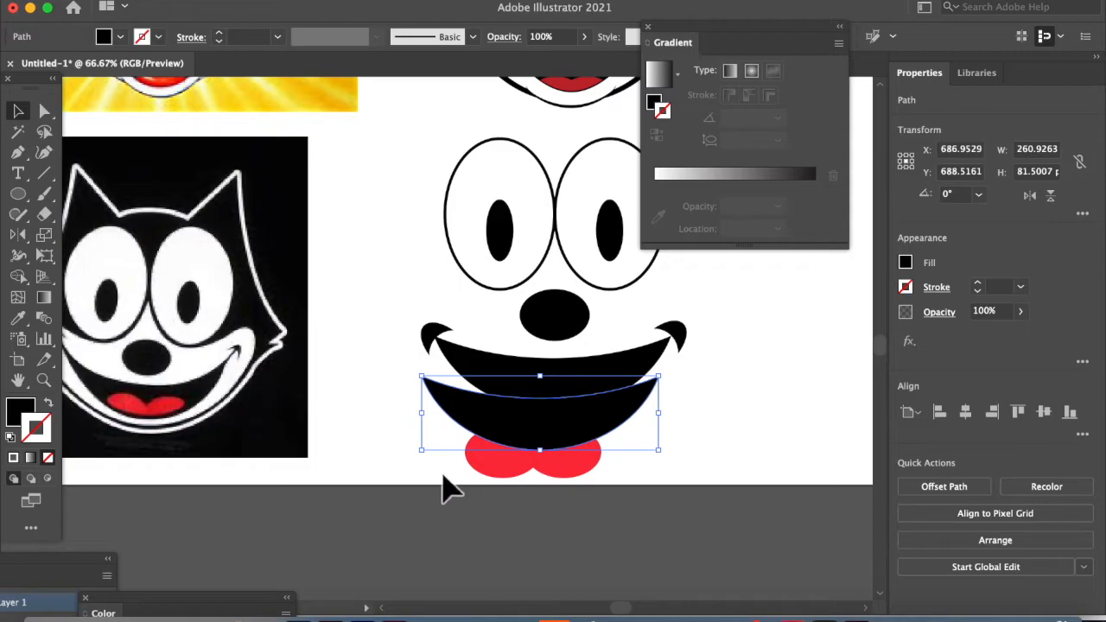
{"action": "left_click", "coordinate": [527, 457], "text": "shift"}
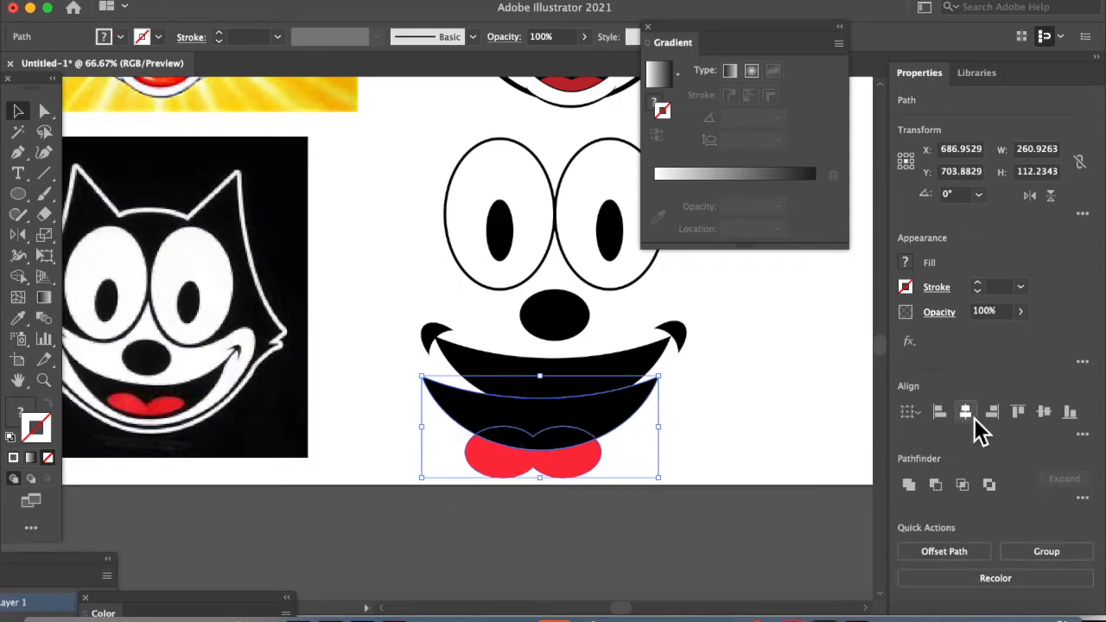
{"action": "left_click", "coordinate": [973, 418]}
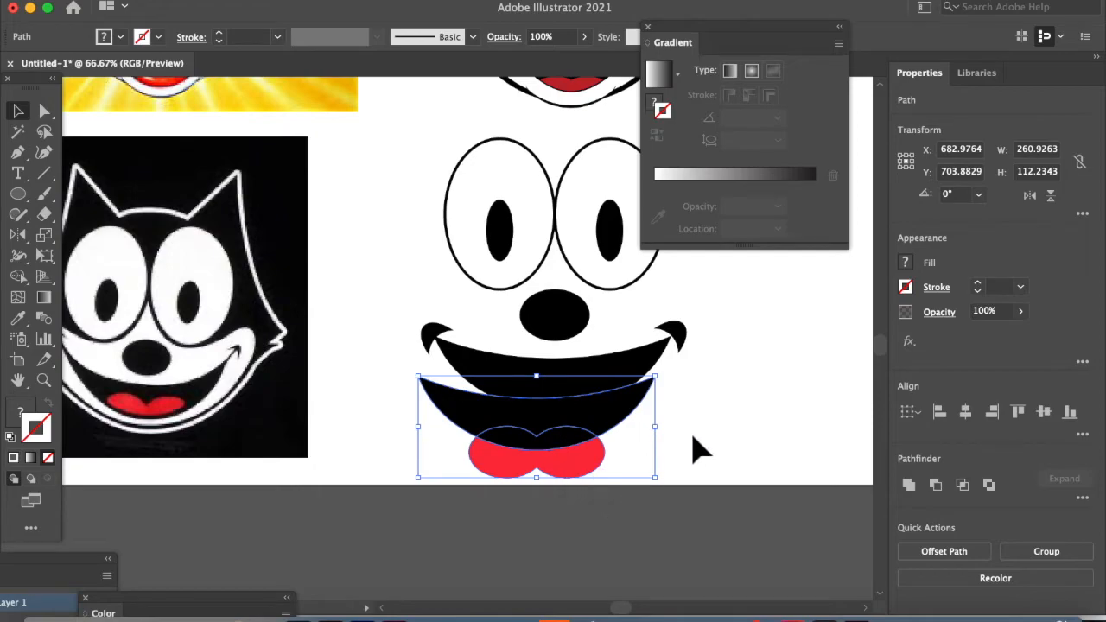
Step: Bring the red tongue shape in front of the duplicated mouth and shrink it to about 124 by 47 px
{"action": "left_click", "coordinate": [666, 453]}
{"action": "left_click", "coordinate": [581, 474]}
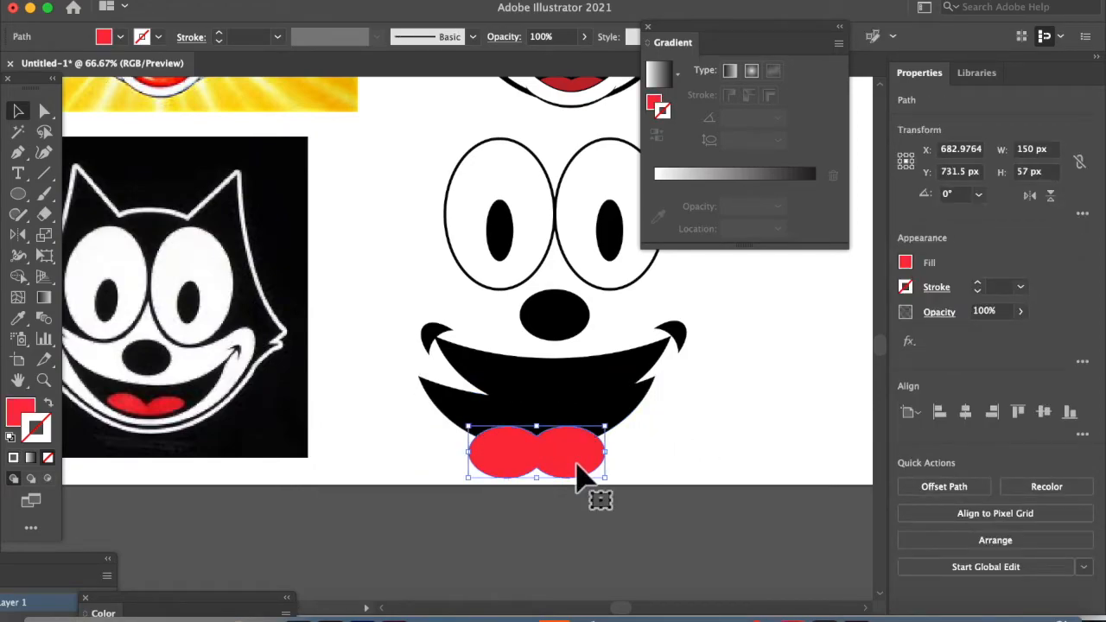
{"action": "left_click", "coordinate": [622, 420], "text": "shift"}
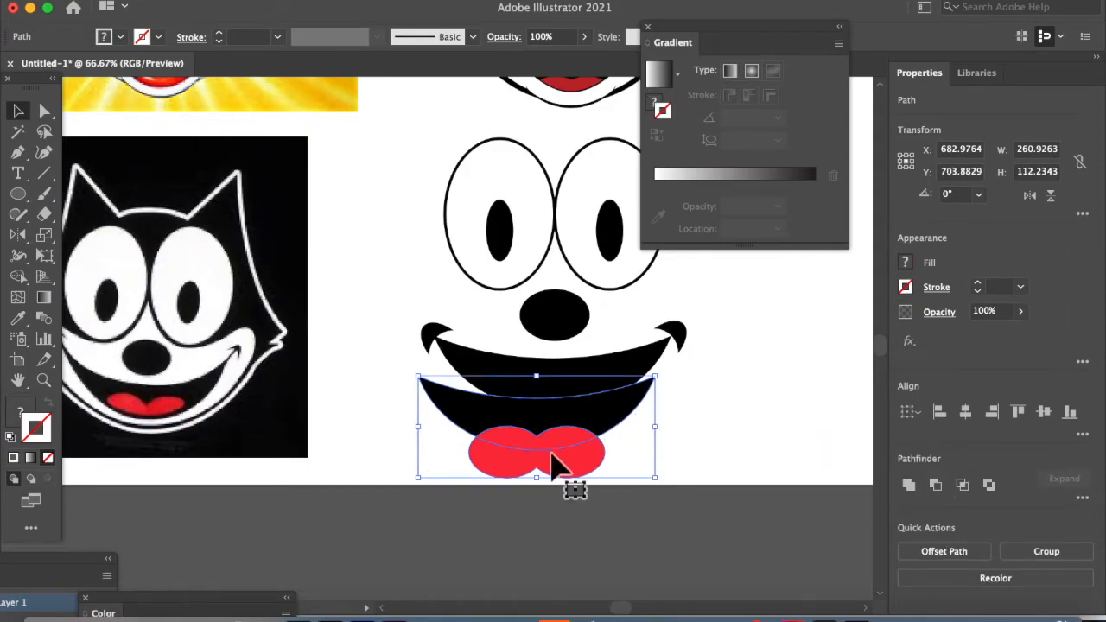
{"action": "left_click", "coordinate": [534, 523]}
{"action": "left_click", "coordinate": [476, 462]}
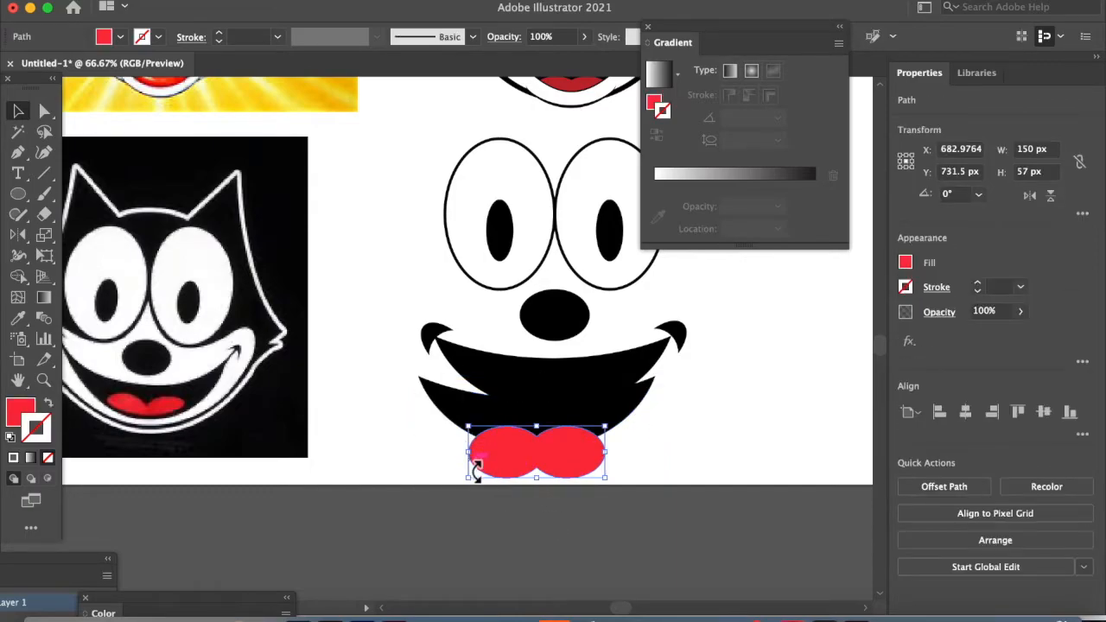
{"action": "left_click_drag", "start_coordinate": [477, 486], "coordinate": [500, 477]}
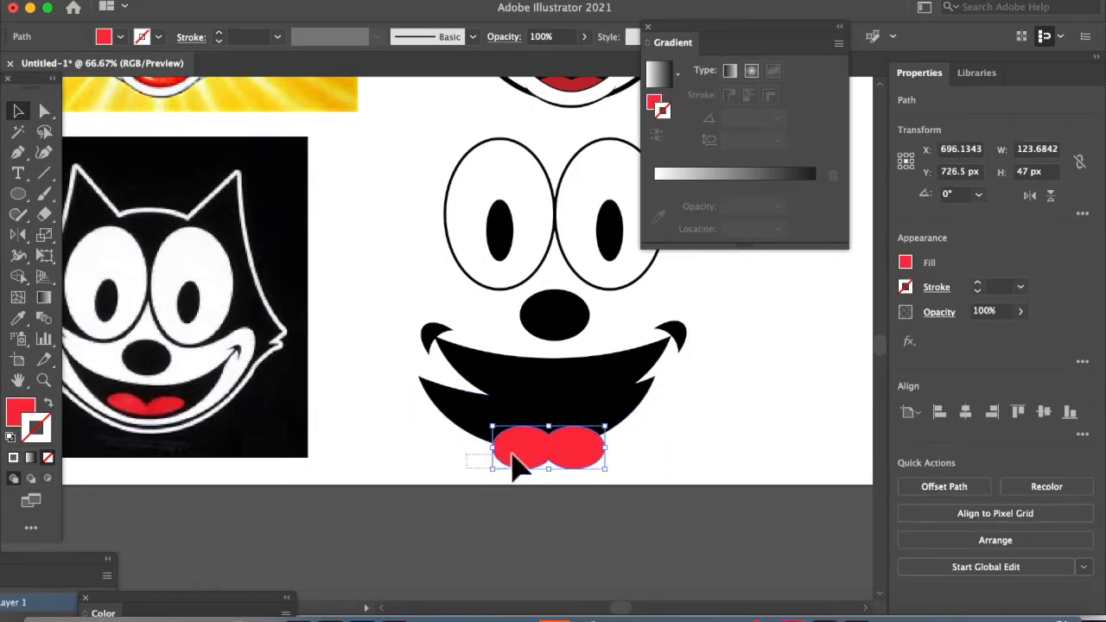
Step: Horizontally centre the tongue with the duplicated mouth, intersect them, and move the resulting tongue into the original mouth
{"action": "left_click", "coordinate": [519, 412], "text": "shift"}
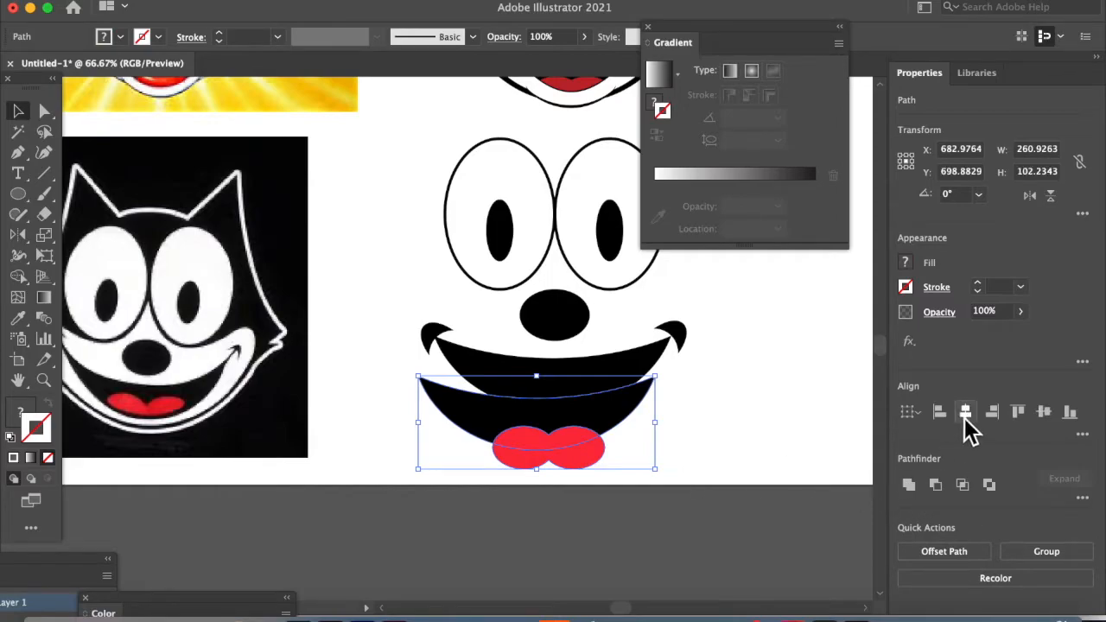
{"action": "left_click", "coordinate": [965, 418]}
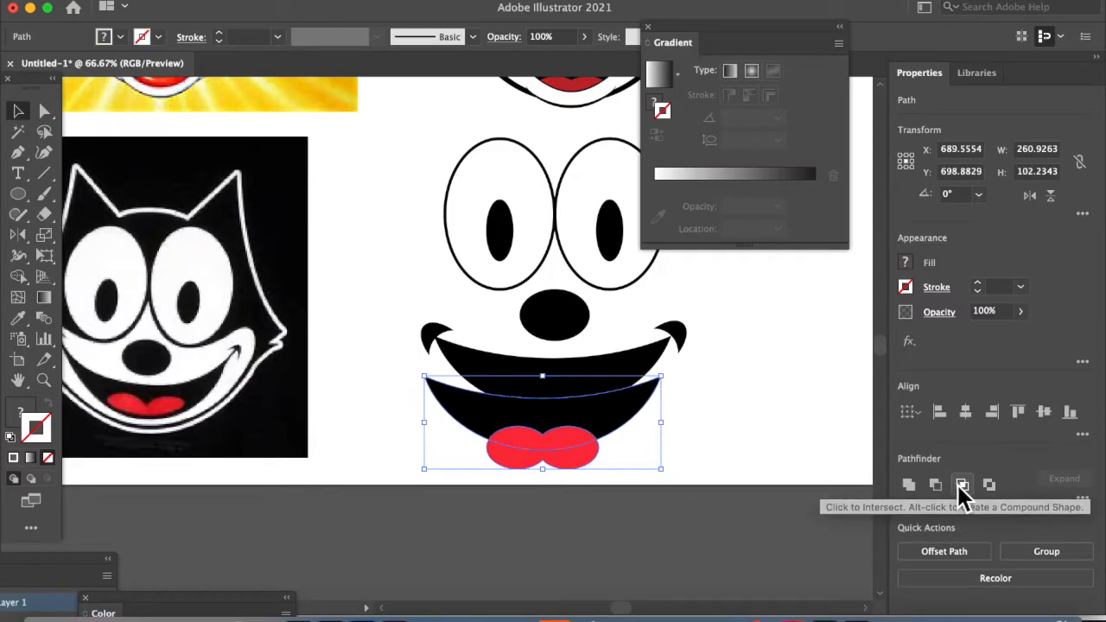
{"action": "left_click", "coordinate": [963, 486]}
{"action": "left_click_drag", "start_coordinate": [573, 451], "coordinate": [577, 396]}
{"action": "left_click", "coordinate": [592, 445]}
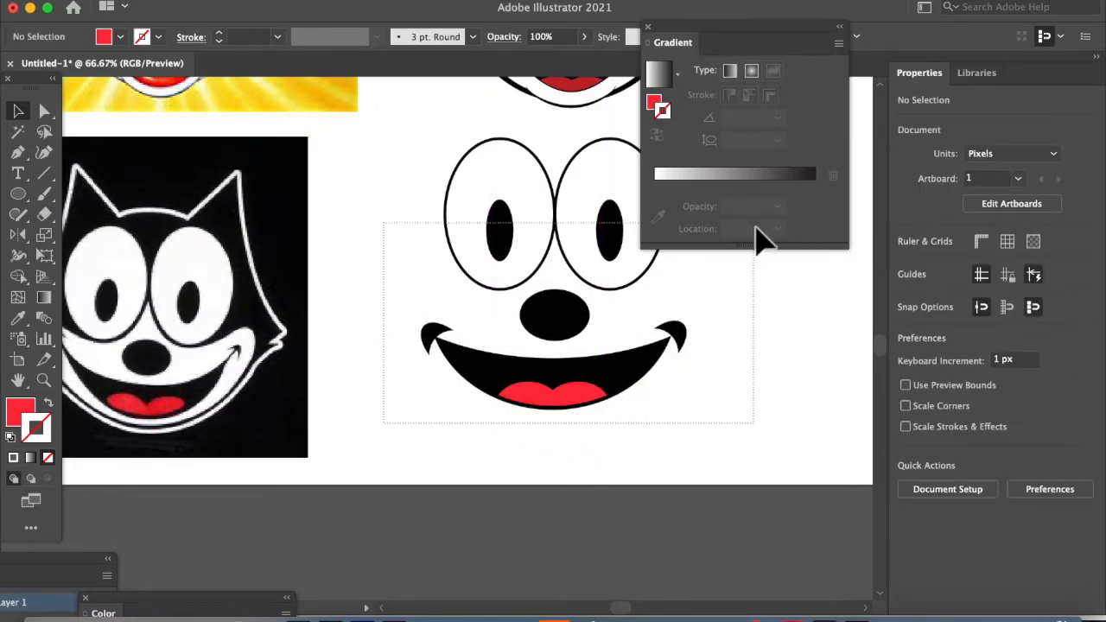
Step: Horizontally centre all the face parts and move the whole face down about 45 px
{"action": "left_click_drag", "start_coordinate": [755, 228], "coordinate": [758, 230]}
{"action": "left_click", "coordinate": [967, 415]}
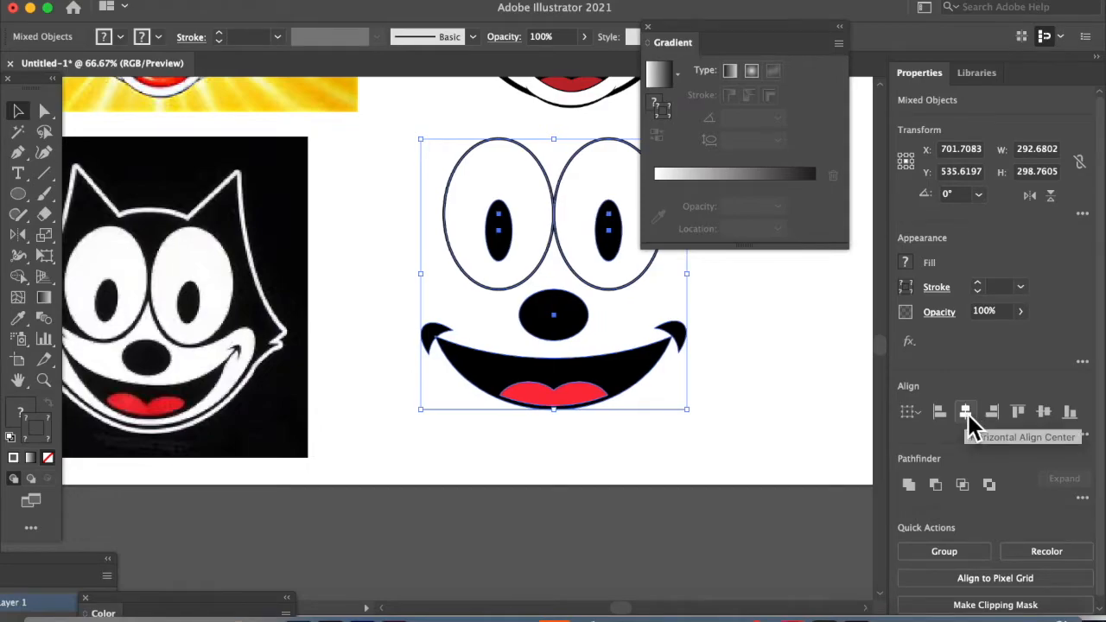
{"action": "left_click", "coordinate": [662, 474]}
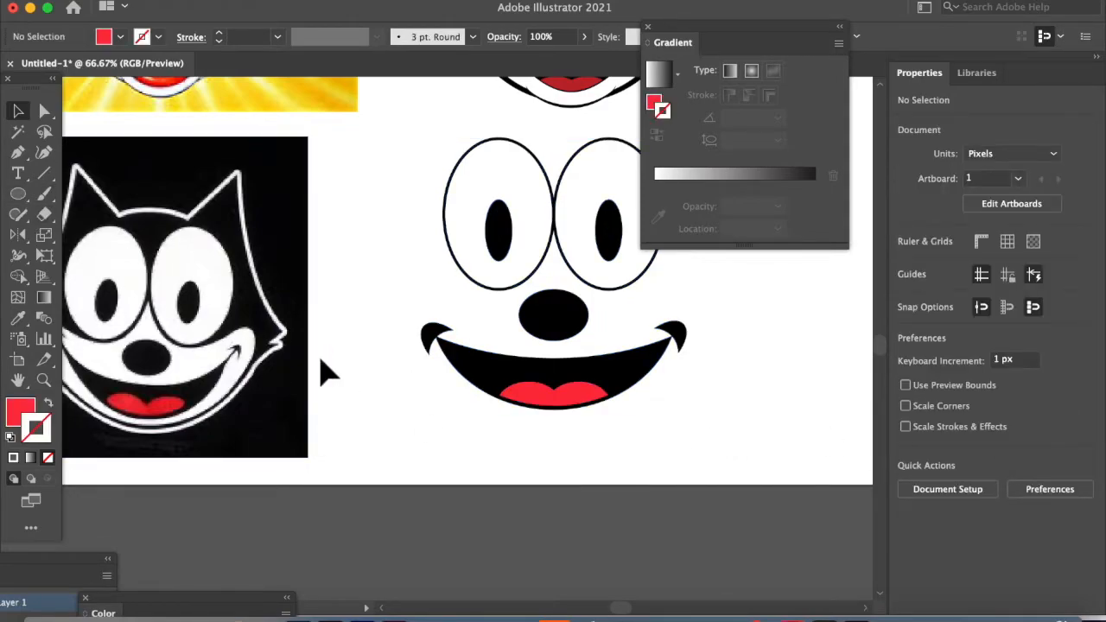
{"action": "key", "text": "super+minus"}
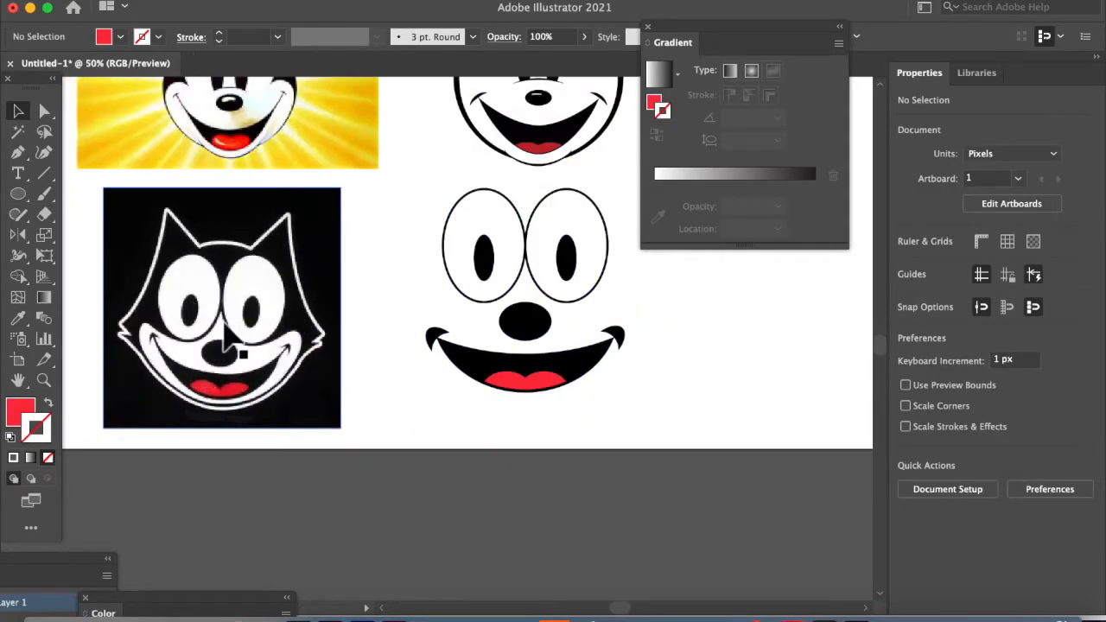
{"action": "left_click_drag", "start_coordinate": [617, 362], "coordinate": [661, 399]}
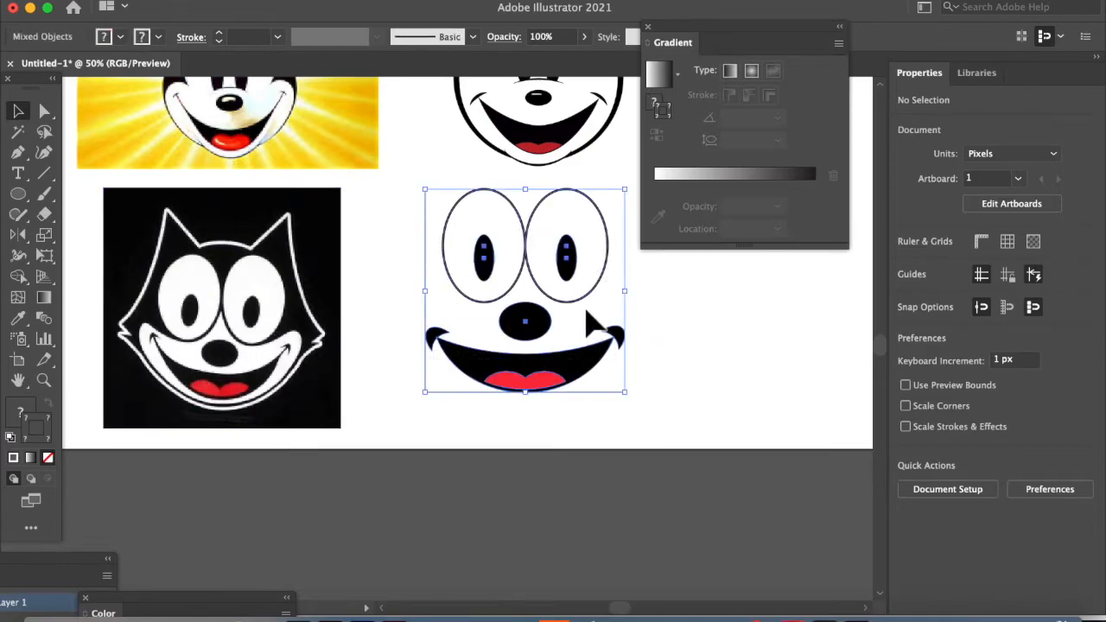
{"action": "left_click_drag", "start_coordinate": [567, 285], "coordinate": [566, 316]}
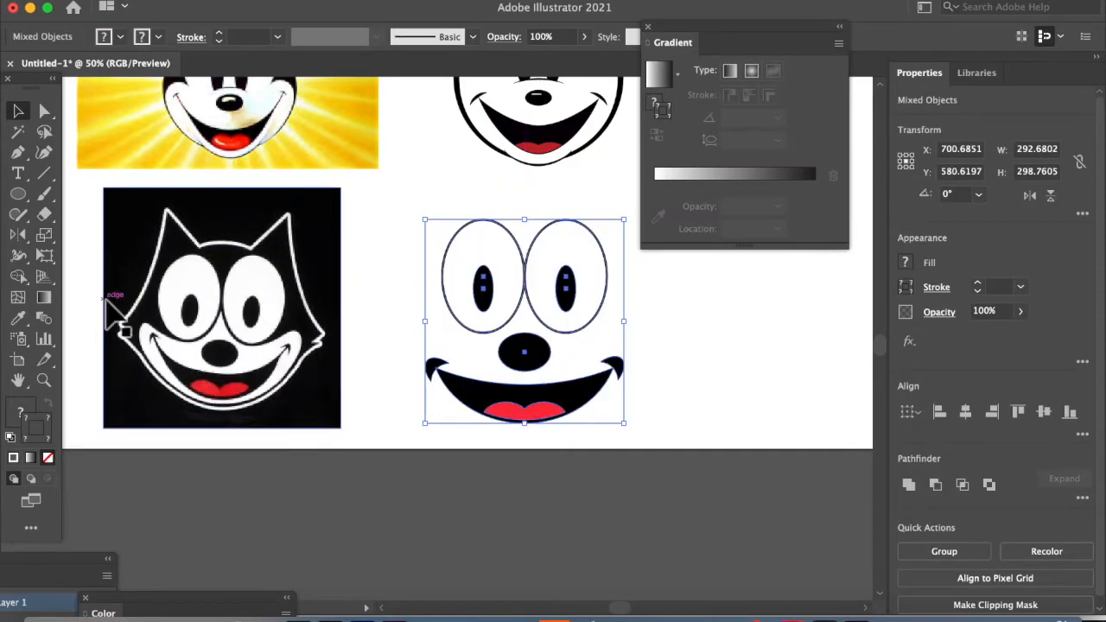
Step: Draw an ellipse about 383 by 171 px over the nose and mouth with the default white fill and black stroke
{"action": "left_click", "coordinate": [18, 195]}
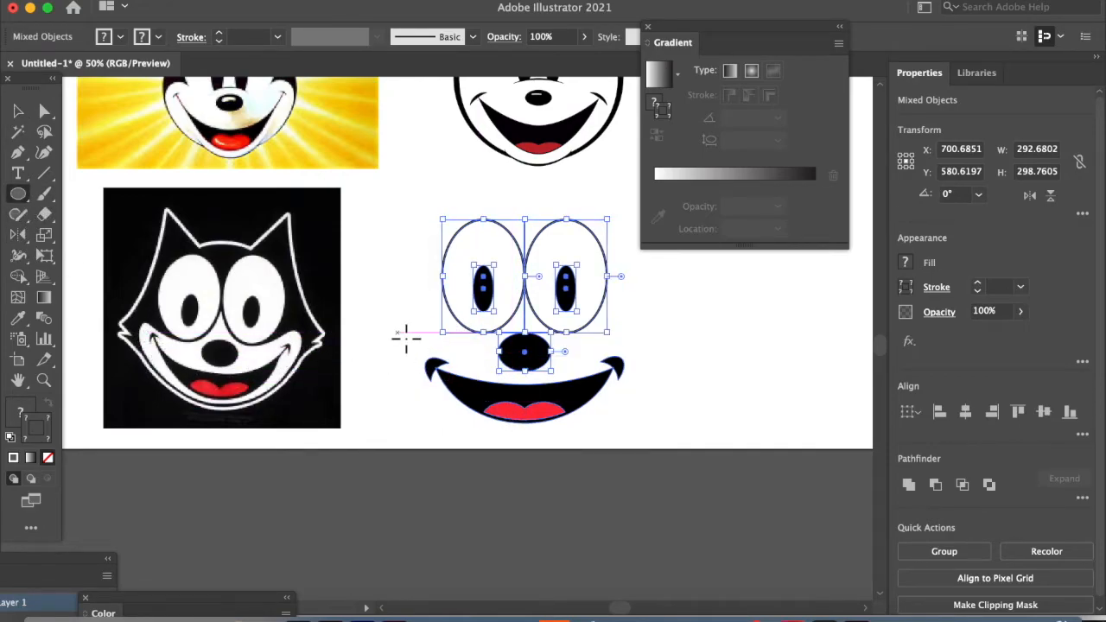
{"action": "left_click_drag", "start_coordinate": [408, 338], "coordinate": [663, 439]}
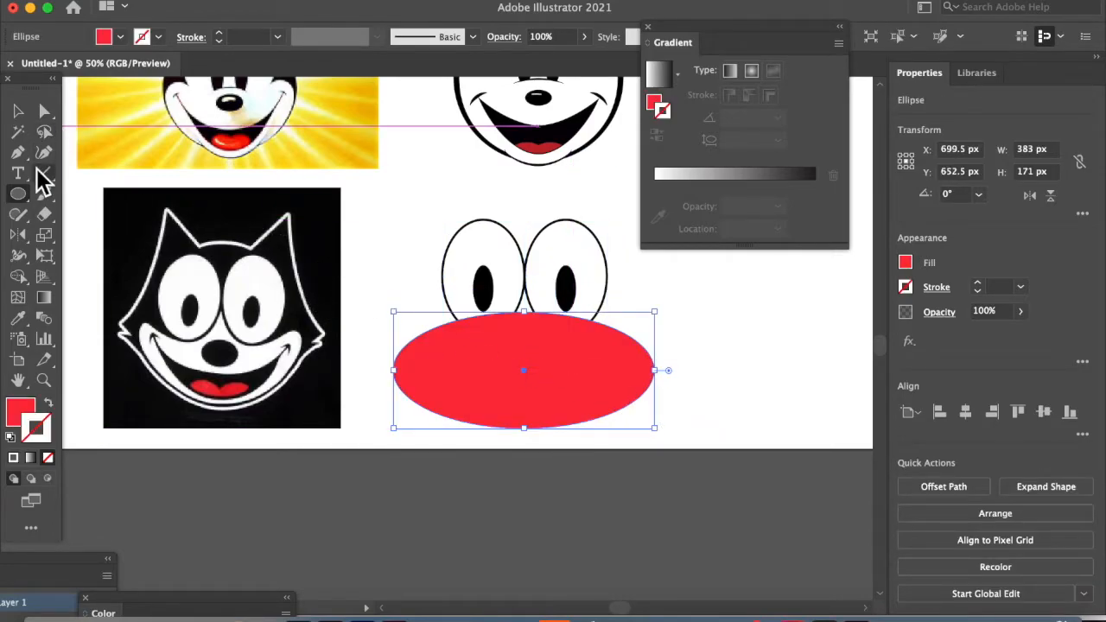
{"action": "key", "text": "d"}
Step: Lower the large ellipse's top anchor point to Y 596 px so its upper edge meets the bottoms of the eyes
{"action": "left_click", "coordinate": [44, 111]}
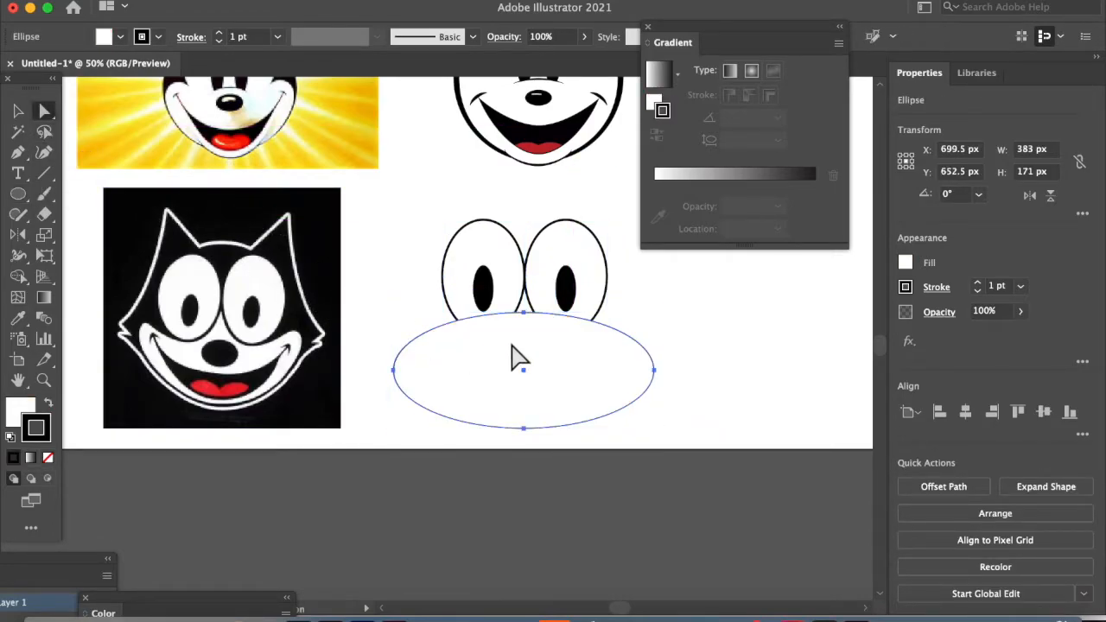
{"action": "left_click", "coordinate": [643, 321]}
{"action": "mouse_move", "coordinate": [522, 313]}
{"action": "left_mouse_down"}
{"action": "mouse_move", "coordinate": [521, 351]}
{"action": "mouse_move", "coordinate": [524, 330]}
{"action": "left_mouse_up"}
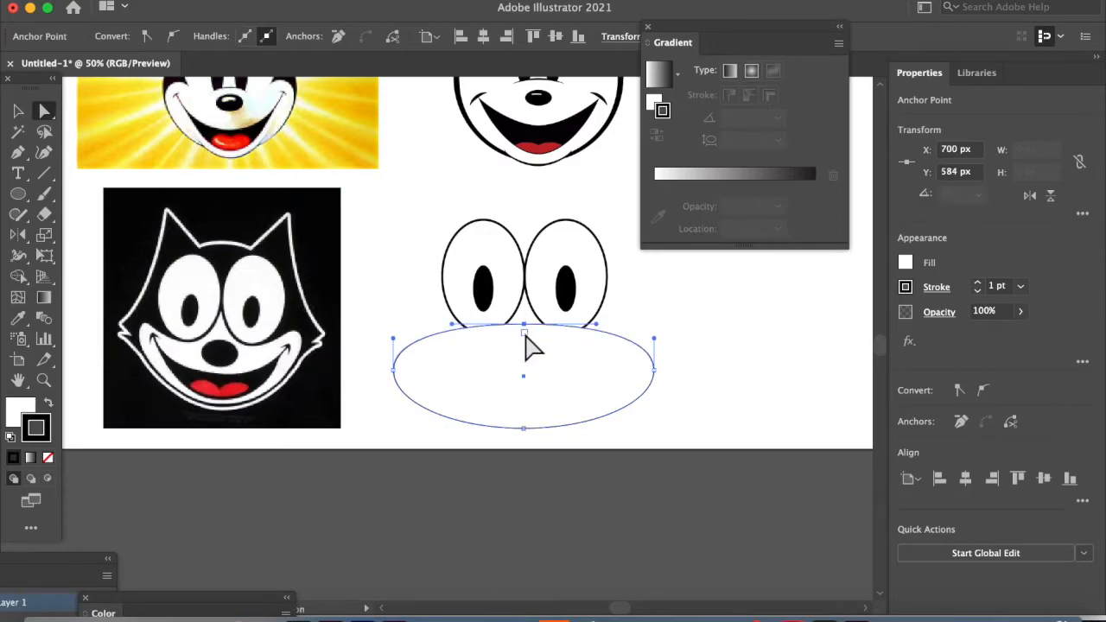
{"action": "key", "text": "Down"}
{"action": "key", "text": "Down"}
{"action": "key", "text": "Down"}
{"action": "key", "text": "Down"}
{"action": "key", "text": "Down"}
{"action": "key", "text": "Down"}
{"action": "key", "text": "Down"}
{"action": "key", "text": "Down"}
{"action": "key", "text": "Down"}
{"action": "key", "text": "Down"}
{"action": "key", "text": "Down"}
{"action": "key", "text": "Down"}
{"action": "key", "text": "Down"}
{"action": "key", "text": "Down"}
{"action": "key", "text": "Down"}
{"action": "key", "text": "Down"}
{"action": "key", "text": "Down"}
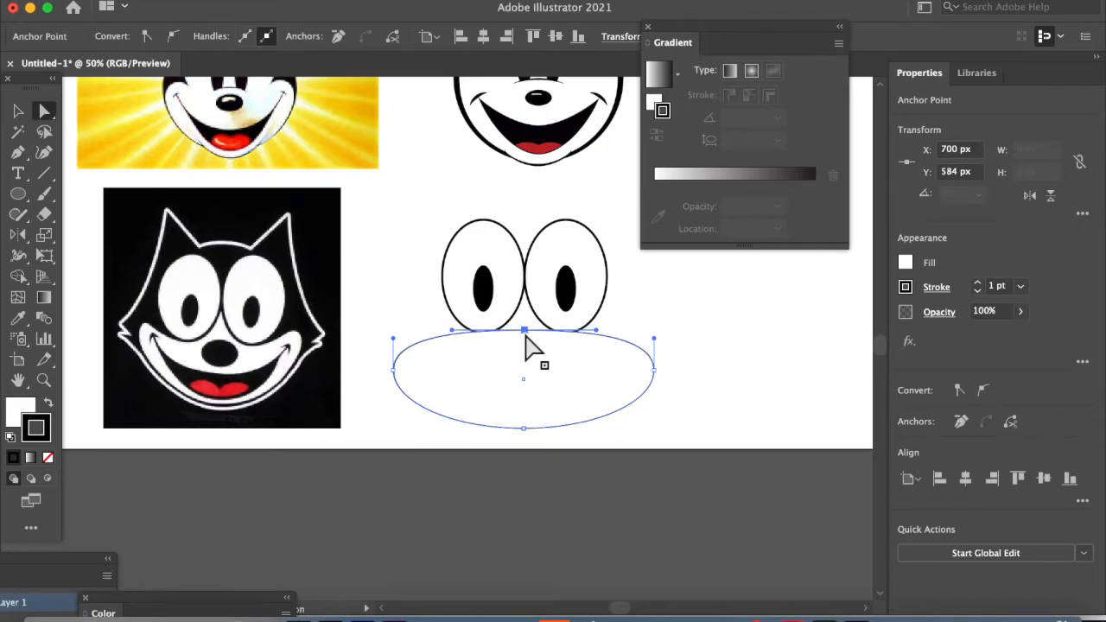
{"action": "key", "text": "Down"}
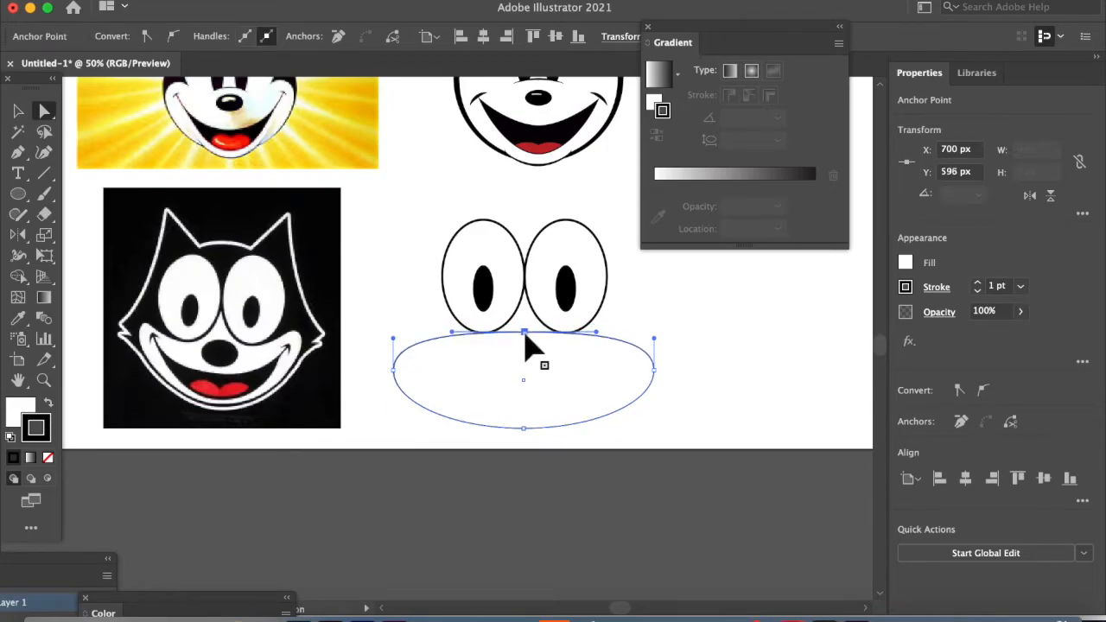
{"action": "key", "text": "super+equal"}
{"action": "key", "text": "super+equal"}
{"action": "key", "text": "super+equal"}
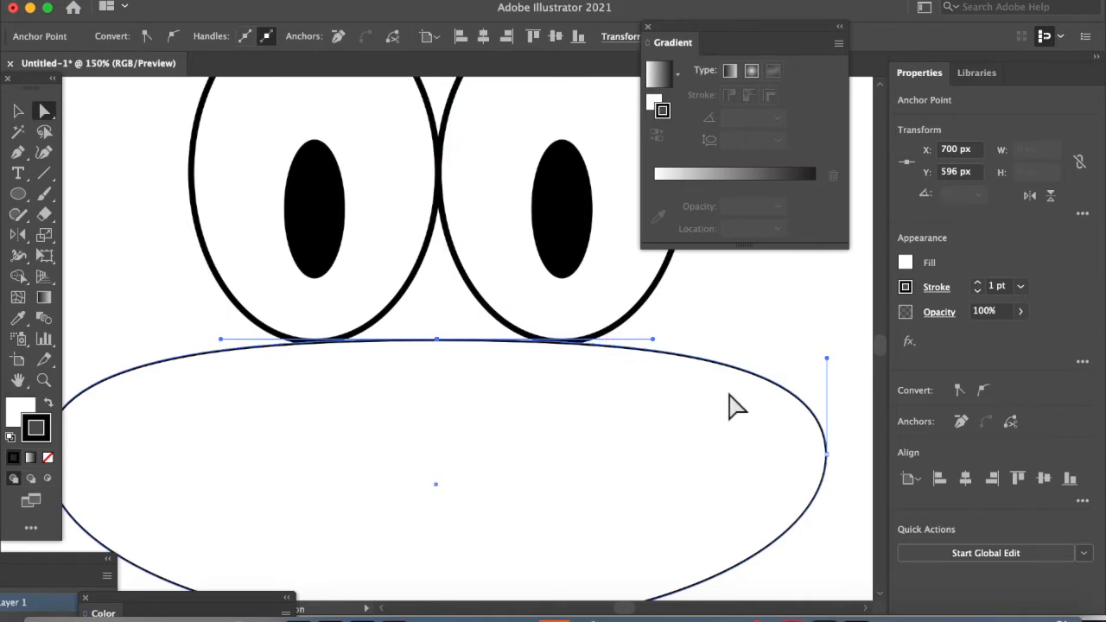
Step: Raise the large ellipse's top anchor to Y 595 px and both side anchors to Y 619.5 px, with the ellipse behind the nose and mouth
{"action": "key", "text": "Up"}
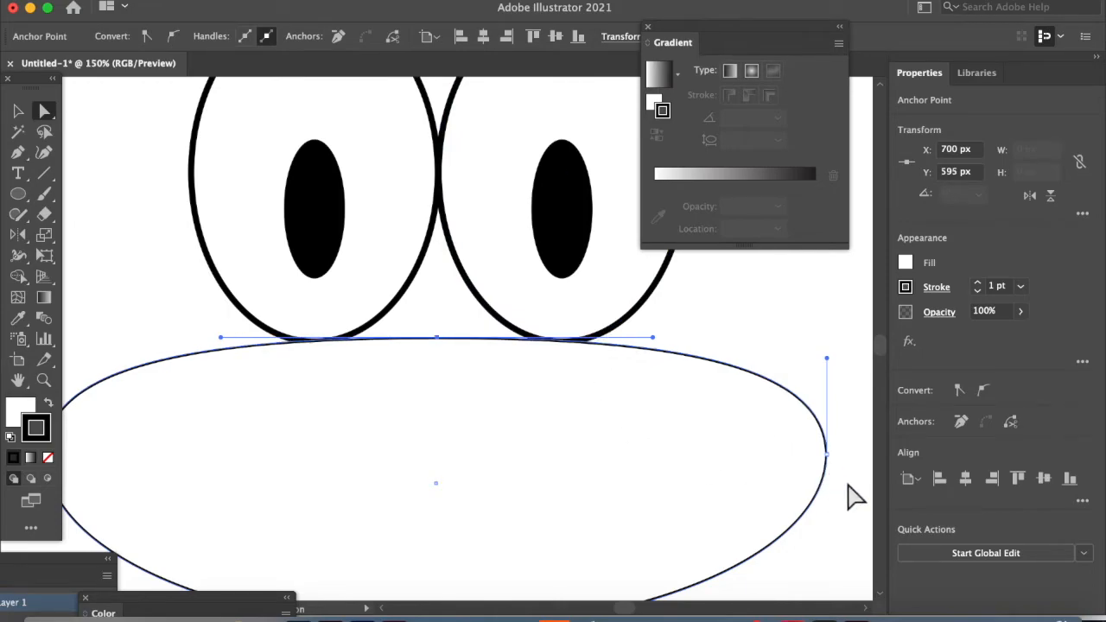
{"action": "left_click", "coordinate": [837, 478]}
{"action": "left_click", "coordinate": [827, 455]}
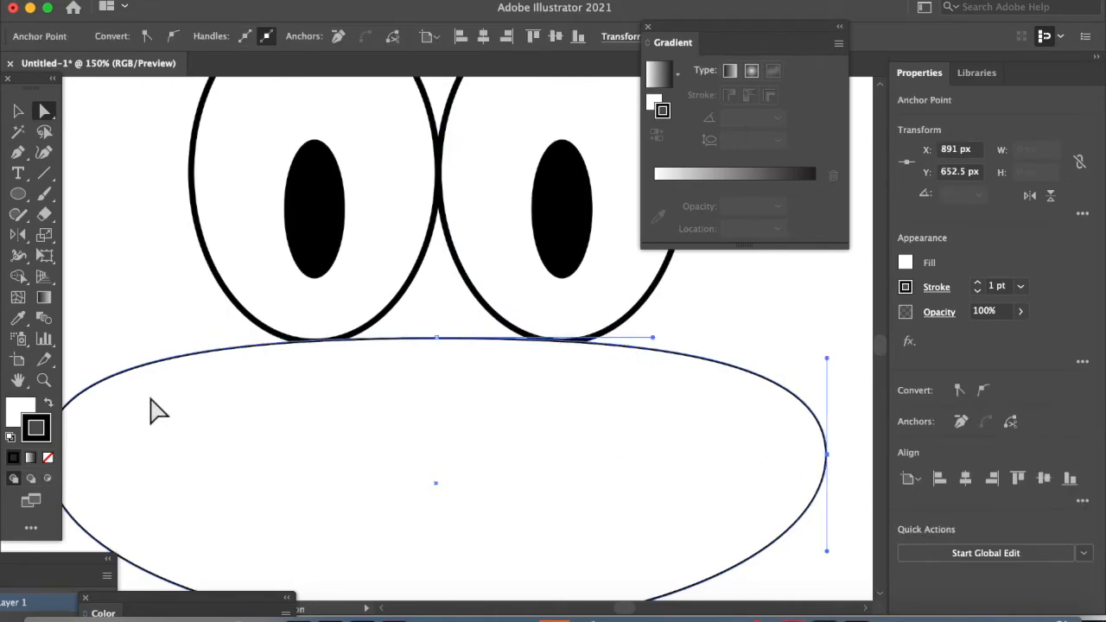
{"action": "left_click_drag", "start_coordinate": [178, 339], "coordinate": [292, 273]}
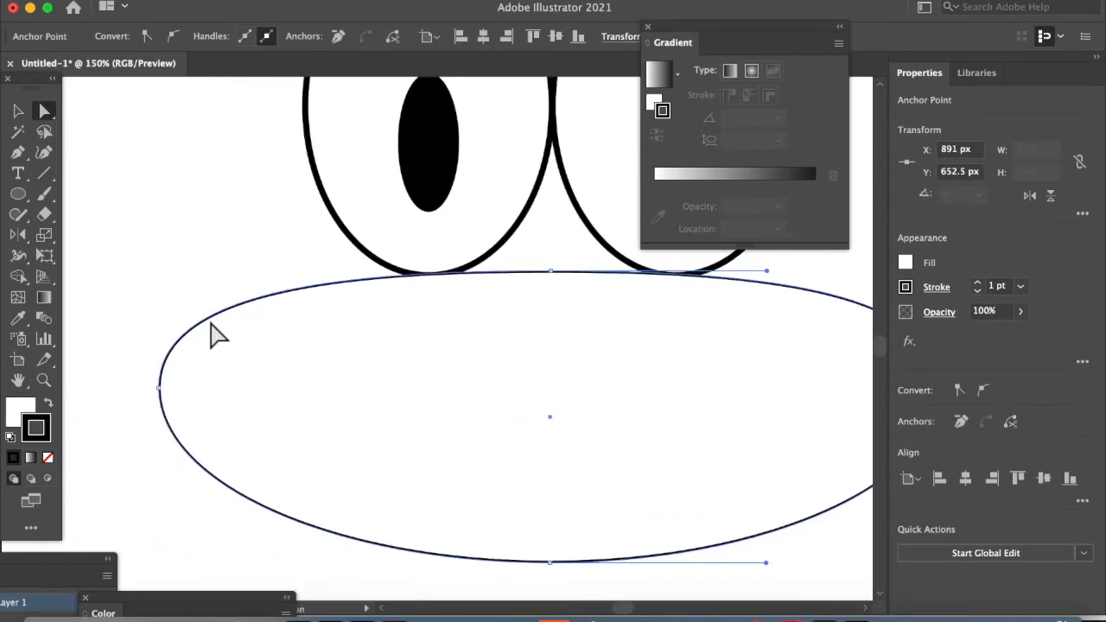
{"action": "left_click", "coordinate": [159, 386], "text": "shift"}
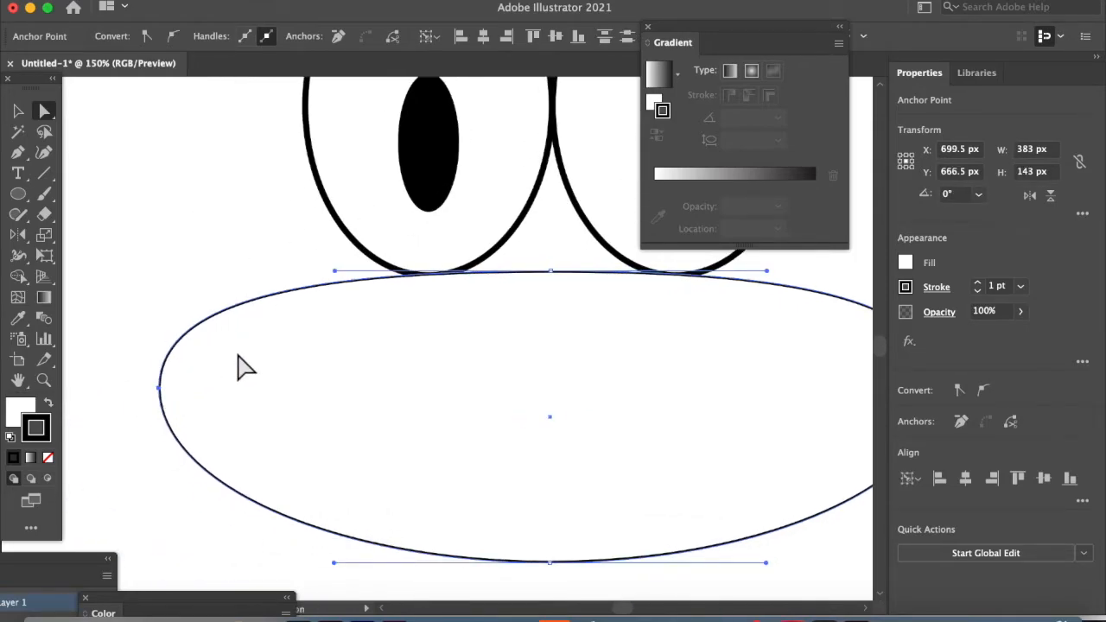
{"action": "key", "text": "Up"}
{"action": "key", "text": "Up"}
{"action": "key", "text": "Up"}
{"action": "key", "text": "Up"}
{"action": "key", "text": "Up"}
{"action": "key", "text": "Up"}
{"action": "key", "text": "Up"}
{"action": "key", "text": "Up"}
{"action": "key", "text": "Up"}
{"action": "key", "text": "Up"}
{"action": "key", "text": "Up"}
{"action": "key", "text": "Up"}
{"action": "key", "text": "Up"}
{"action": "key", "text": "Up"}
{"action": "key", "text": "Up"}
{"action": "key", "text": "Up"}
{"action": "key", "text": "Up"}
{"action": "key", "text": "Up"}
{"action": "key", "text": "Up"}
{"action": "key", "text": "Up"}
{"action": "key", "text": "Up"}
{"action": "key", "text": "Up"}
{"action": "key", "text": "Up"}
{"action": "key", "text": "Up"}
{"action": "key", "text": "Up"}
{"action": "key", "text": "Up"}
{"action": "key", "text": "Up"}
{"action": "key", "text": "Up"}
{"action": "key", "text": "Up"}
{"action": "key", "text": "Up"}
{"action": "key", "text": "Up"}
{"action": "key", "text": "Up"}
{"action": "key", "text": "Up"}
{"action": "key", "text": "Up"}
{"action": "key", "text": "Up"}
{"action": "key", "text": "Up"}
{"action": "key", "text": "Up"}
{"action": "key", "text": "Up"}
{"action": "key", "text": "Up"}
{"action": "key", "text": "Up"}
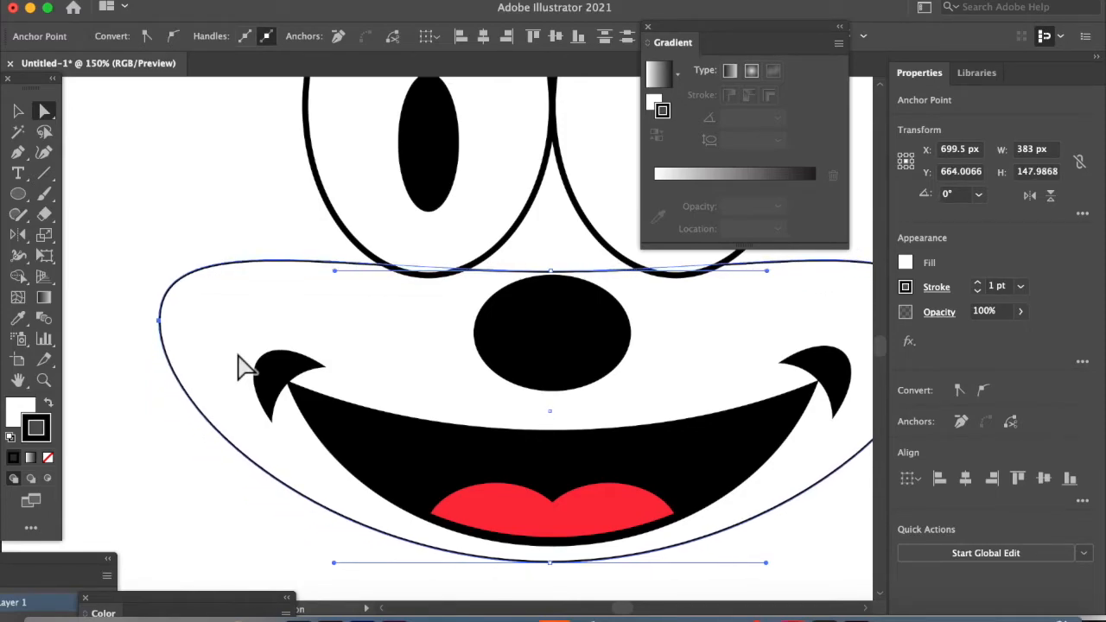
Step: Lower the muzzle's top centre anchor point to Y 599 px so its upper edge dips between the eyes
{"action": "left_click", "coordinate": [540, 269]}
{"action": "left_click", "coordinate": [554, 269]}
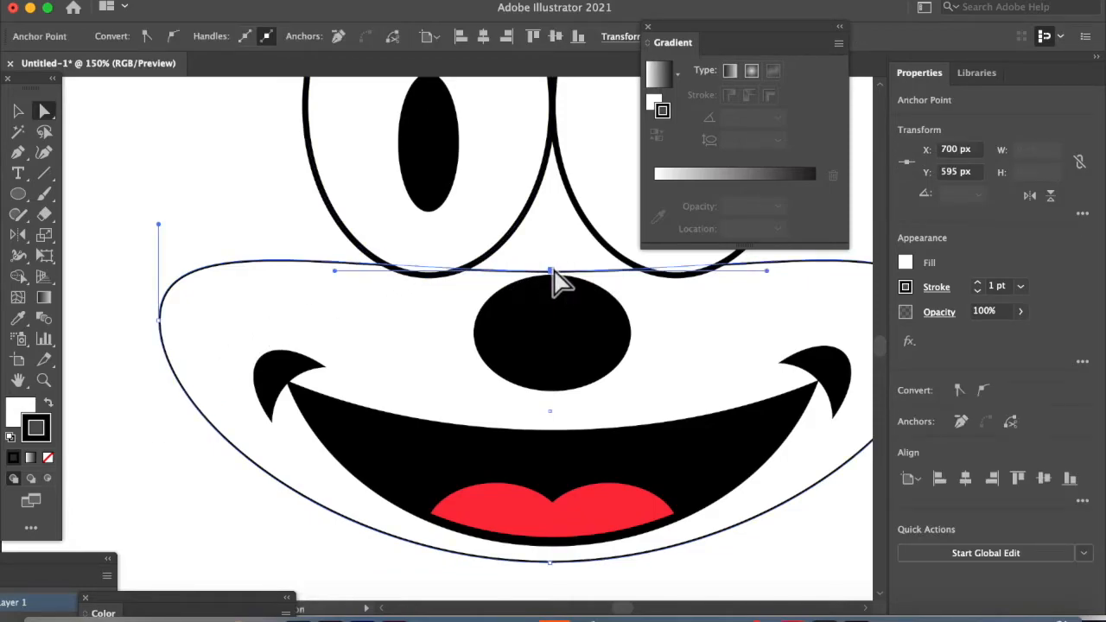
{"action": "key", "text": "Down"}
{"action": "key", "text": "Down"}
{"action": "key", "text": "Down"}
{"action": "key", "text": "Down"}
{"action": "key", "text": "Down"}
{"action": "key", "text": "Down"}
{"action": "key", "text": "Down"}
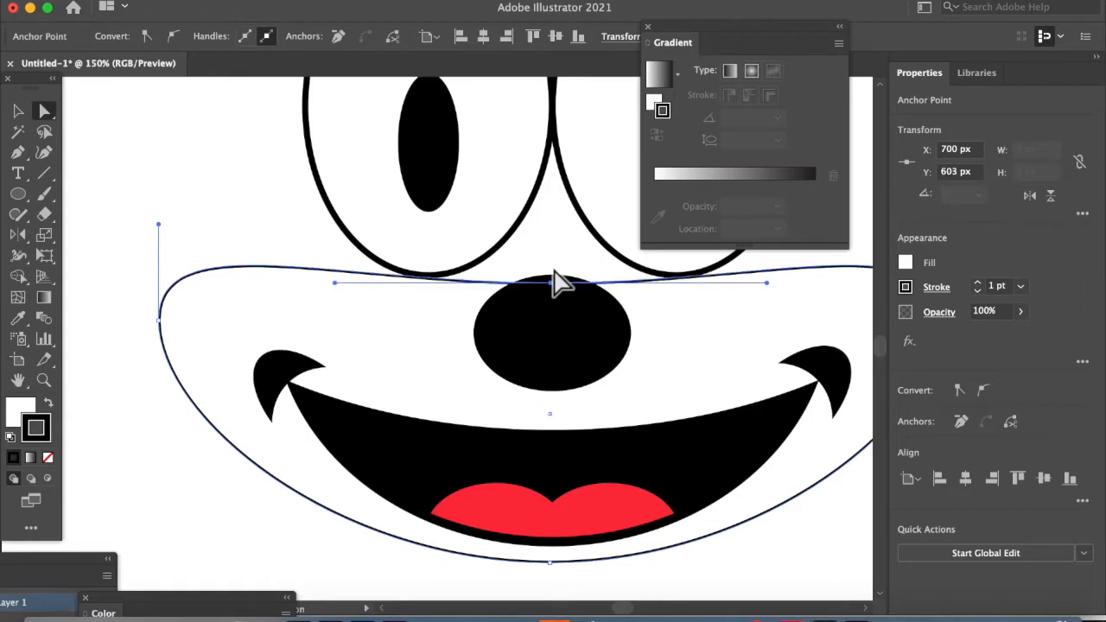
{"action": "left_click", "coordinate": [295, 230]}
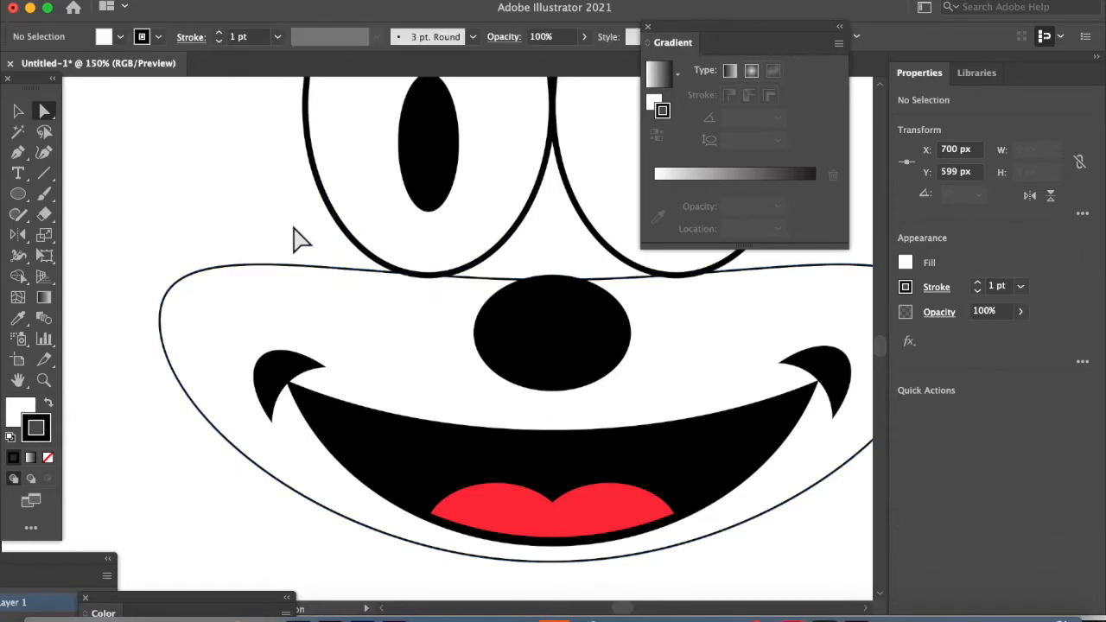
{"action": "key", "text": "super+minus"}
{"action": "key", "text": "super+minus"}
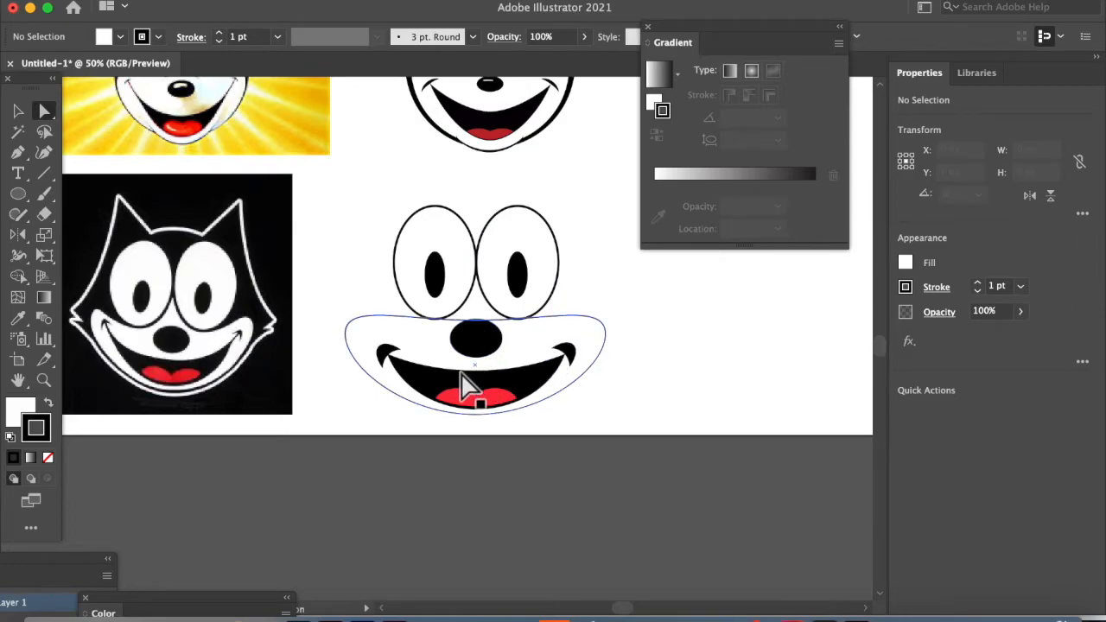
Step: Raise the muzzle's two side anchor points together so its cheeks curve further up beside the eyes
{"action": "left_click", "coordinate": [347, 334]}
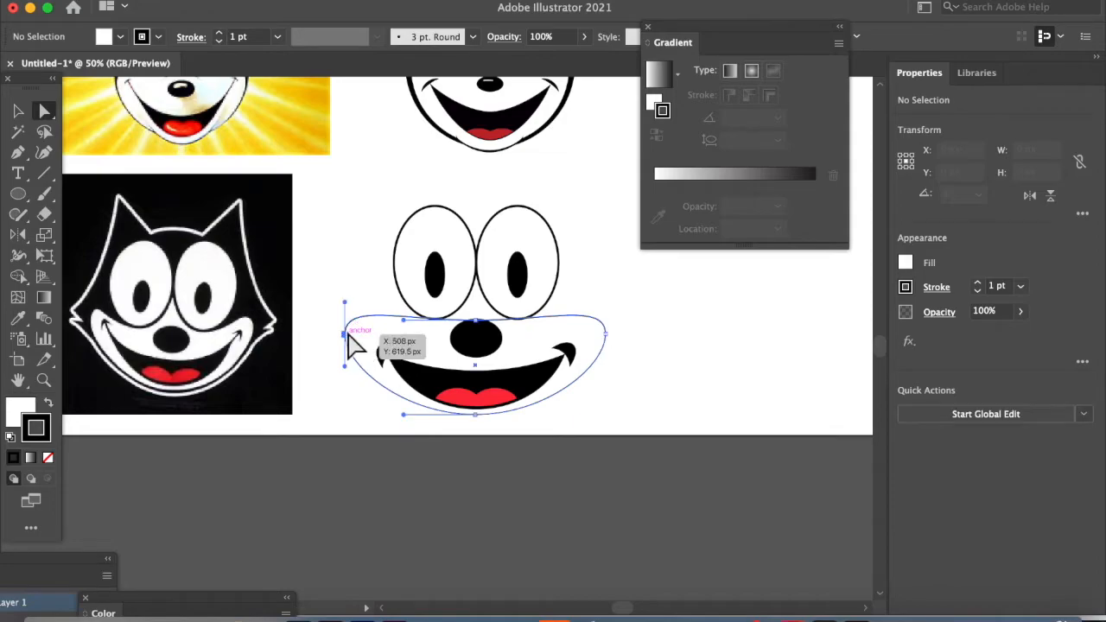
{"action": "left_click", "coordinate": [607, 333], "text": "shift"}
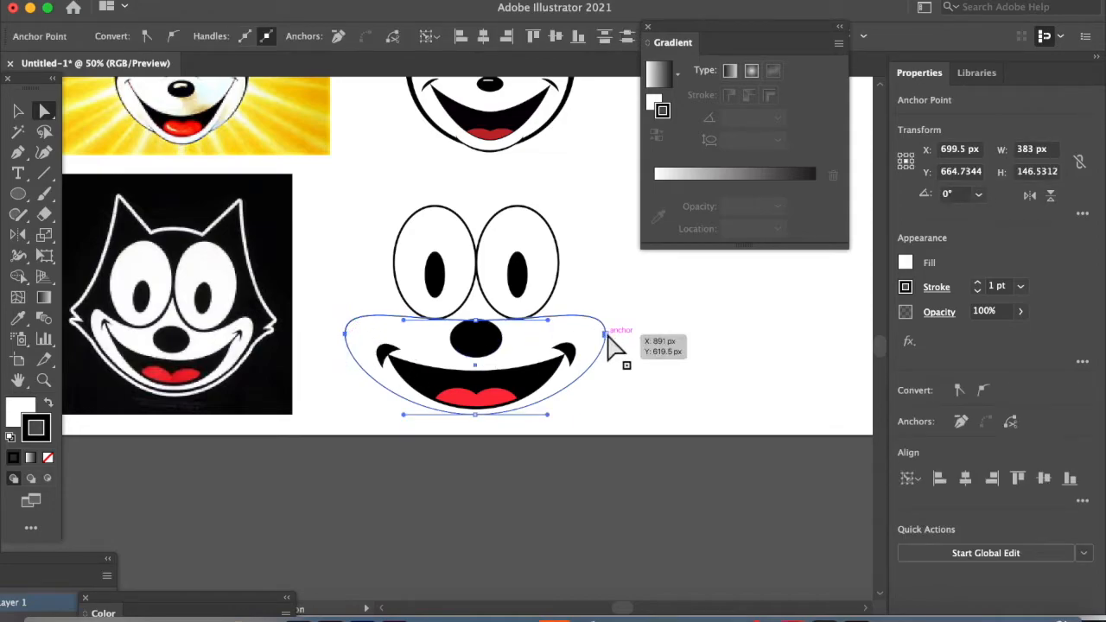
{"action": "key", "text": "Up"}
{"action": "key", "text": "Up"}
{"action": "key", "text": "Up"}
{"action": "key", "text": "Up"}
{"action": "key", "text": "Up"}
{"action": "key", "text": "Up"}
{"action": "key", "text": "Up"}
{"action": "key", "text": "Up"}
{"action": "key", "text": "Up"}
{"action": "key", "text": "Up"}
{"action": "key", "text": "Up"}
{"action": "key", "text": "Up"}
{"action": "key", "text": "Up"}
{"action": "key", "text": "Up"}
{"action": "key", "text": "Up"}
{"action": "key", "text": "Up"}
{"action": "key", "text": "Up"}
{"action": "key", "text": "Up"}
{"action": "key", "text": "Up"}
{"action": "key", "text": "Up"}
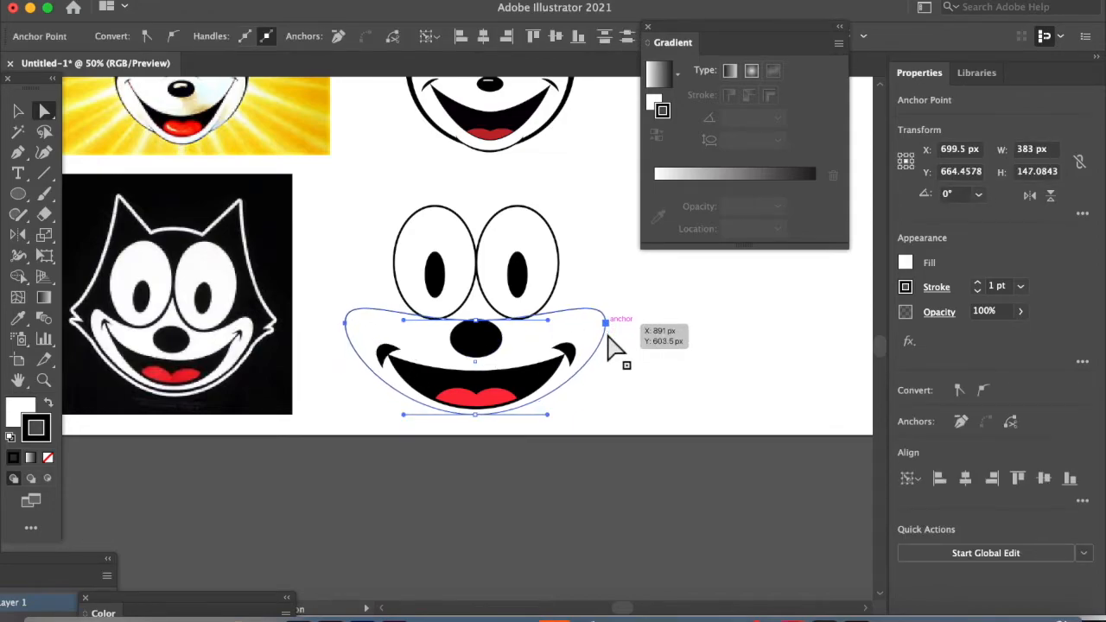
Step: Lower the muzzle's top centre anchor point about 6 px more to deepen the dip behind the nose
{"action": "left_click", "coordinate": [477, 321]}
{"action": "key", "text": "Down"}
{"action": "key", "text": "Down"}
{"action": "key", "text": "Down"}
{"action": "key", "text": "Down"}
{"action": "key", "text": "Down"}
{"action": "key", "text": "Down"}
{"action": "key", "text": "super+shift+a"}
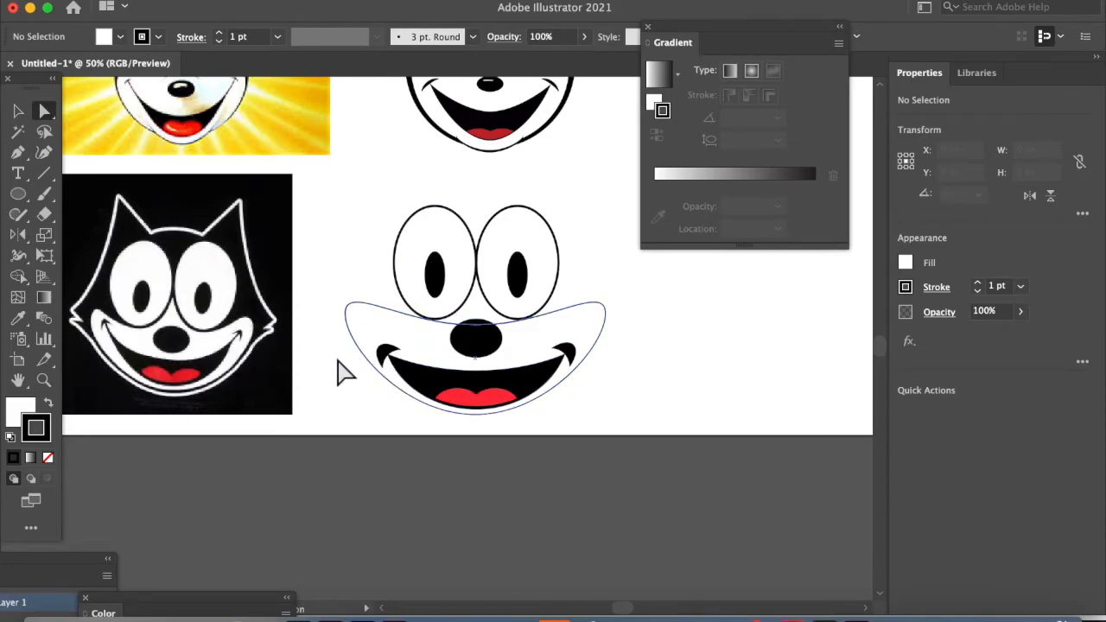
Step: Shrink the black nose ellipse to about 55 by 41 px
{"action": "left_click", "coordinate": [477, 361]}
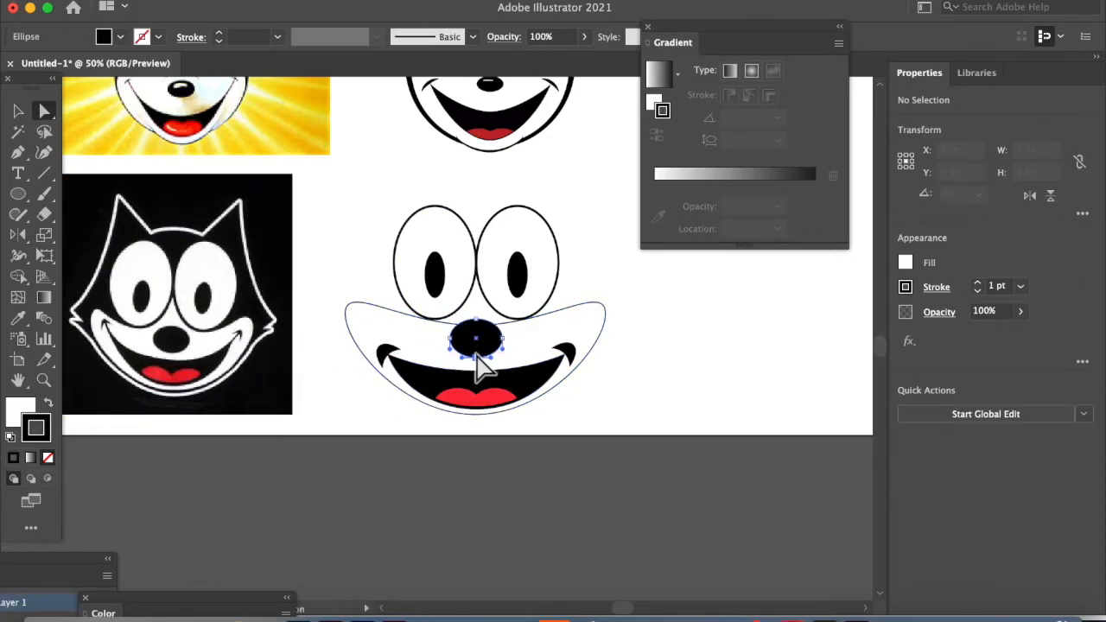
{"action": "left_click", "coordinate": [19, 111]}
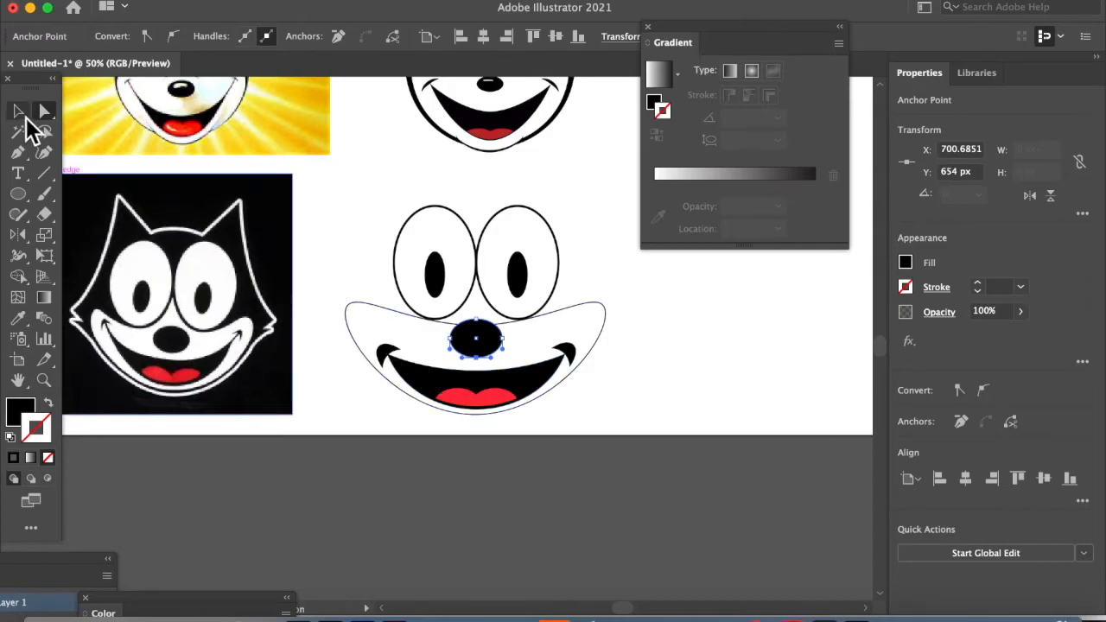
{"action": "left_click", "coordinate": [365, 410]}
{"action": "left_click", "coordinate": [467, 355]}
{"action": "left_click_drag", "start_coordinate": [458, 367], "coordinate": [467, 358]}
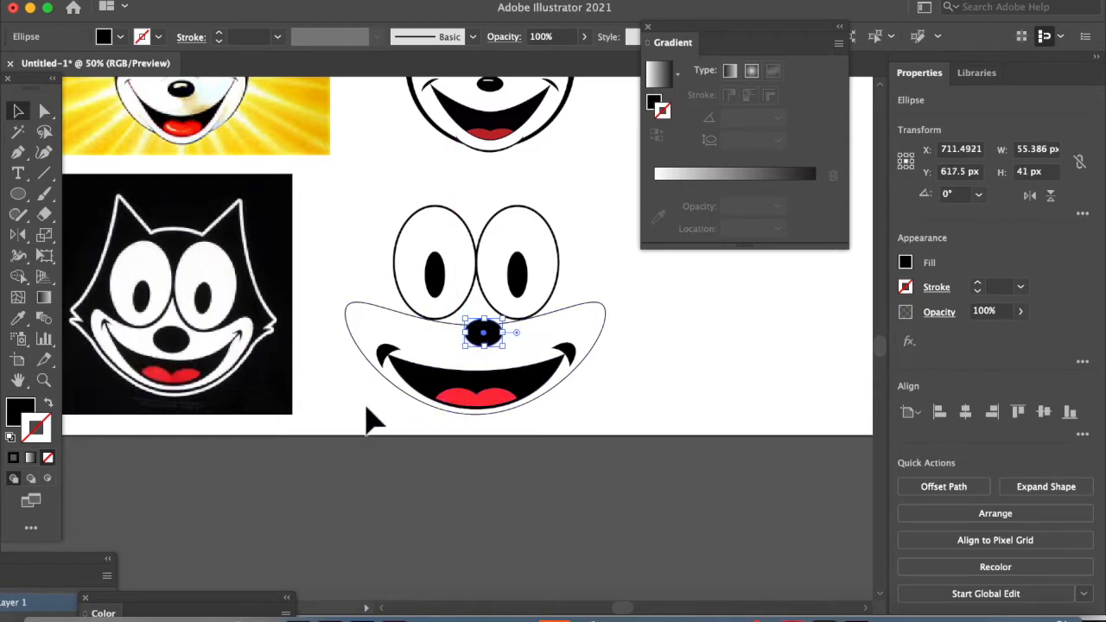
Step: Move the mouth, smile corners and tongue together up about 20 px towards the nose
{"action": "left_click", "coordinate": [605, 356], "text": "shift"}
{"action": "left_click", "coordinate": [588, 332], "text": "shift"}
{"action": "key", "text": "Up"}
{"action": "key", "text": "Up"}
{"action": "key", "text": "Up"}
{"action": "key", "text": "Up"}
{"action": "key", "text": "Up"}
{"action": "key", "text": "Up"}
{"action": "key", "text": "Up"}
{"action": "key", "text": "Up"}
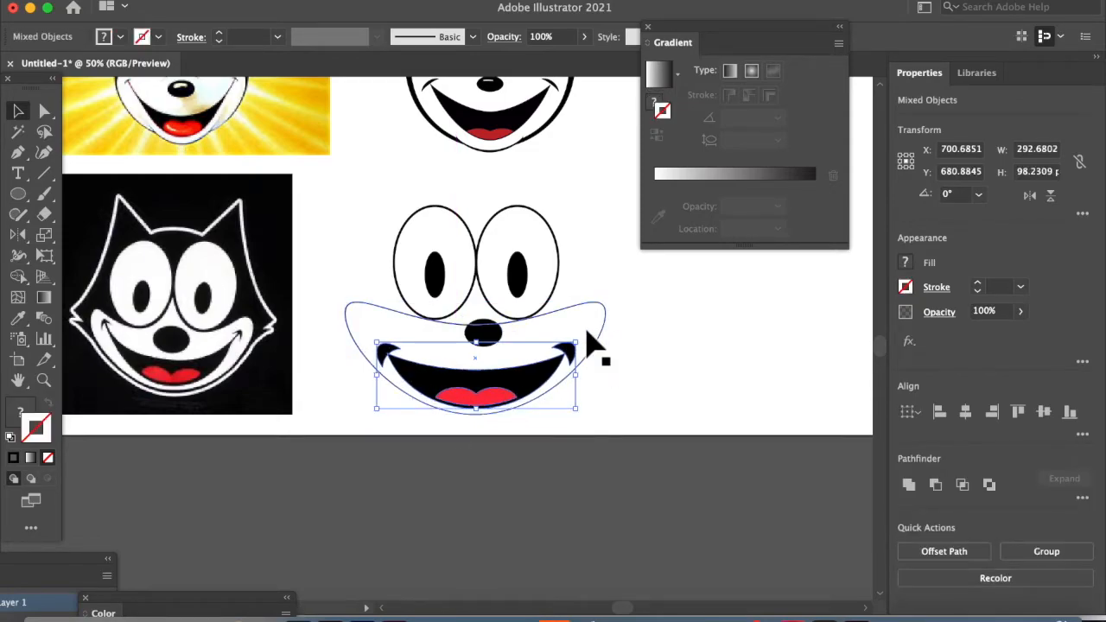
{"action": "key", "text": "Up"}
{"action": "key", "text": "Up"}
{"action": "key", "text": "Up"}
{"action": "key", "text": "Up"}
{"action": "key", "text": "Up"}
{"action": "key", "text": "Up"}
{"action": "key", "text": "Up"}
{"action": "key", "text": "Up"}
{"action": "key", "text": "Up"}
{"action": "key", "text": "Up"}
{"action": "key", "text": "Up"}
{"action": "key", "text": "Up"}
{"action": "key", "text": "Up"}
{"action": "key", "text": "Up"}
{"action": "key", "text": "Up"}
{"action": "key", "text": "Up"}
{"action": "key", "text": "Up"}
{"action": "key", "text": "Up"}
{"action": "key", "text": "Up"}
{"action": "key", "text": "Up"}
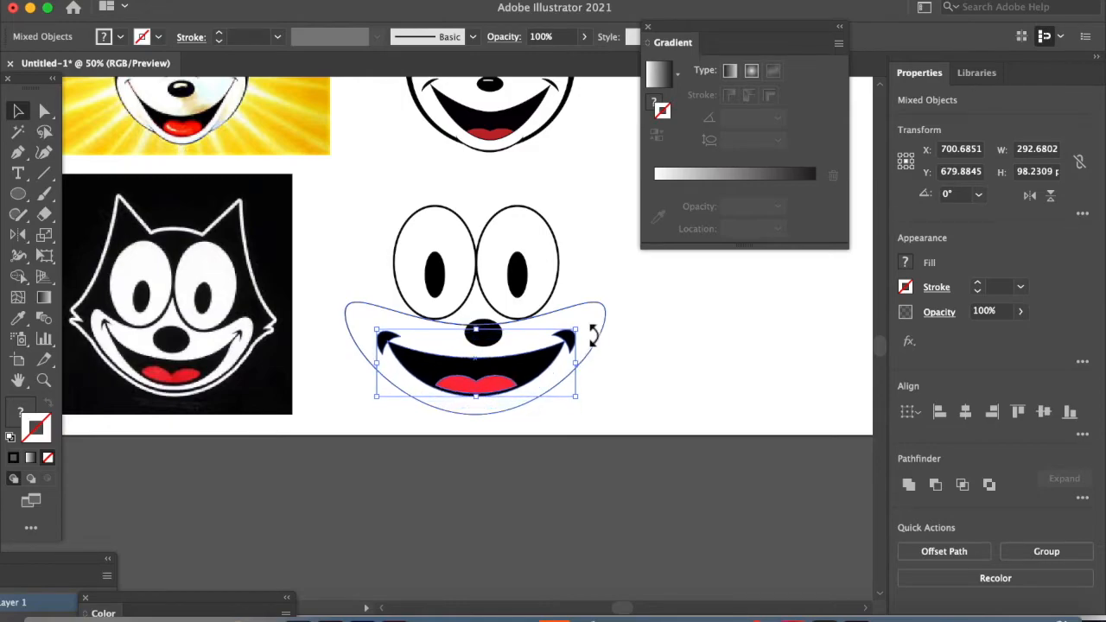
Step: Move the white muzzle up about 13 px and scale it down to about 337 px wide
{"action": "left_click", "coordinate": [593, 339]}
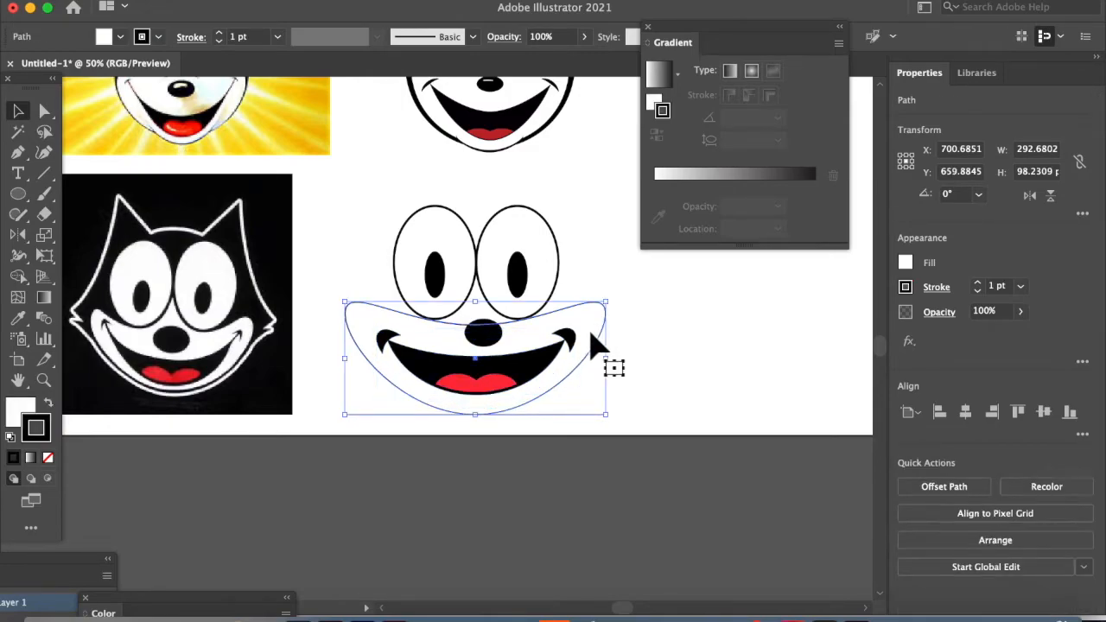
{"action": "key", "text": "Up"}
{"action": "key", "text": "Up"}
{"action": "key", "text": "Up"}
{"action": "key", "text": "Up"}
{"action": "key", "text": "Up"}
{"action": "key", "text": "Up"}
{"action": "key", "text": "Up"}
{"action": "key", "text": "Up"}
{"action": "key", "text": "Up"}
{"action": "key", "text": "Up"}
{"action": "key", "text": "Up"}
{"action": "key", "text": "Up"}
{"action": "key", "text": "Up"}
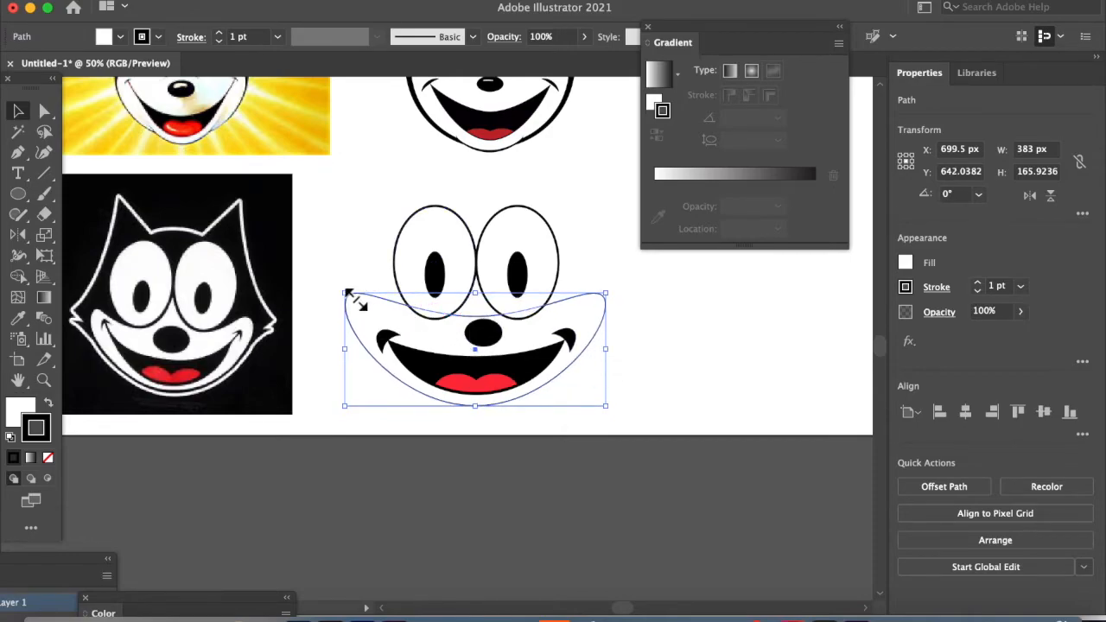
{"action": "mouse_move", "coordinate": [346, 296]}
{"action": "left_mouse_down"}
{"action": "mouse_move", "coordinate": [376, 309]}
{"action": "mouse_move", "coordinate": [363, 309]}
{"action": "left_mouse_up"}
Step: Horizontally centre all the face parts with one another
{"action": "mouse_move", "coordinate": [363, 220]}
{"action": "left_mouse_down"}
{"action": "mouse_move", "coordinate": [595, 444]}
{"action": "mouse_move", "coordinate": [646, 445]}
{"action": "left_mouse_up"}
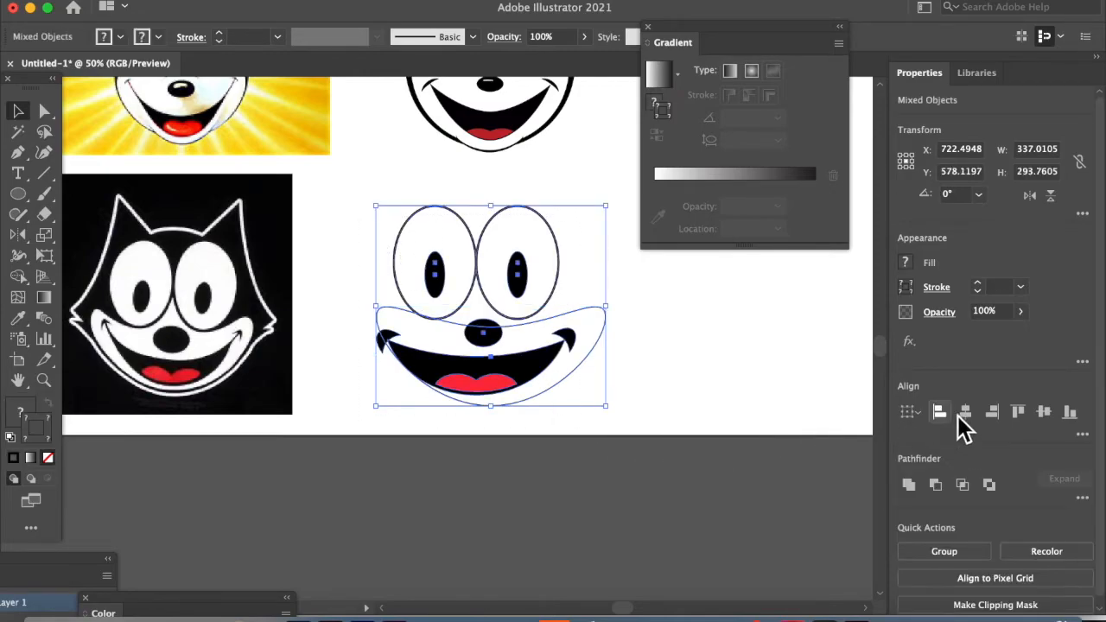
{"action": "left_click", "coordinate": [965, 415]}
{"action": "left_click", "coordinate": [688, 373]}
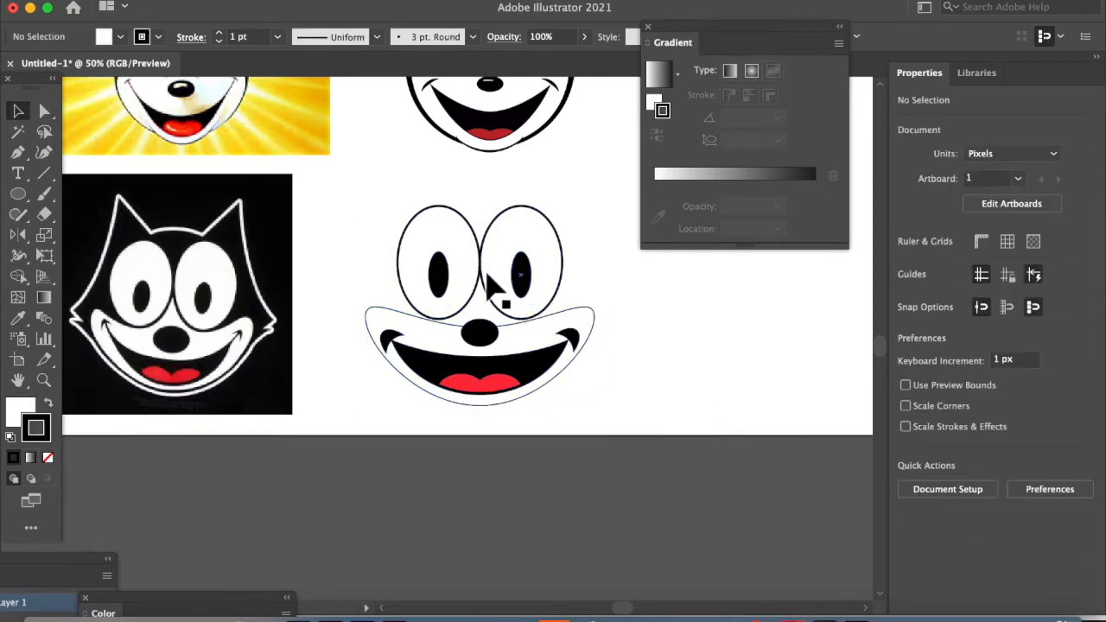
Step: Move the eye group down about 4 px so it overlaps the muzzle's upper edge
{"action": "left_click", "coordinate": [550, 298]}
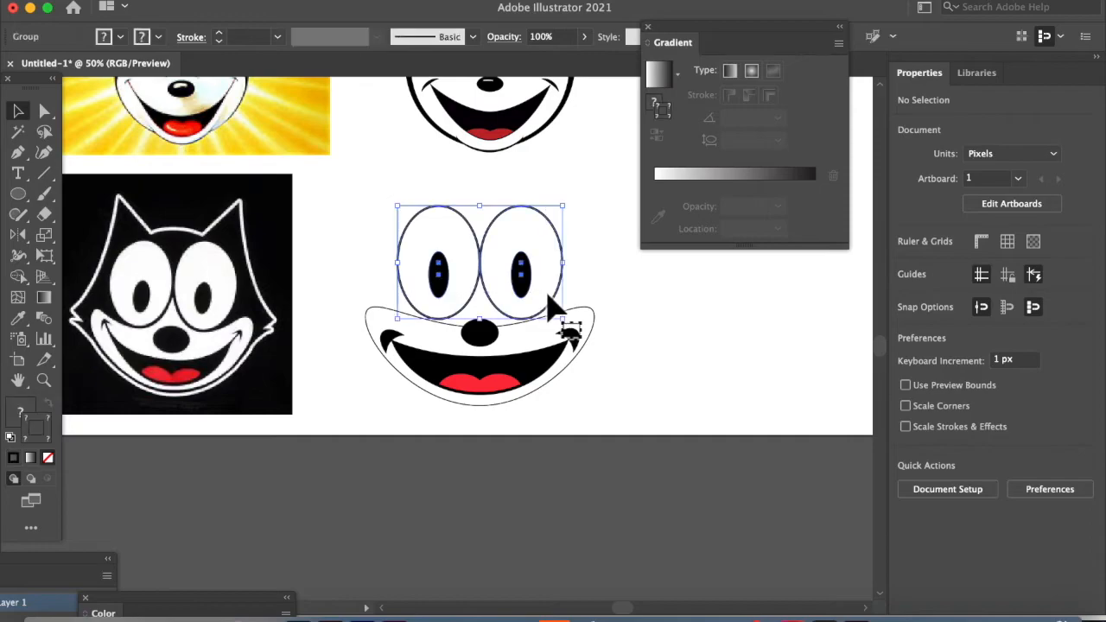
{"action": "key", "text": "Down"}
{"action": "key", "text": "Down"}
{"action": "key", "text": "Down"}
{"action": "key", "text": "Down"}
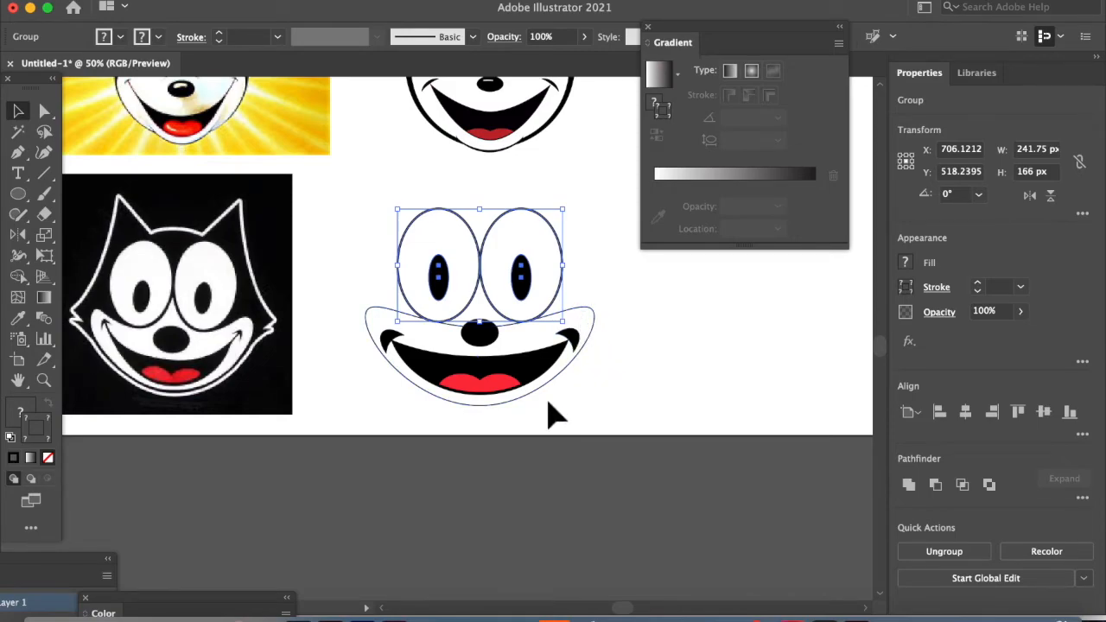
Step: Draw a rectangle about 143 by 117 px over the nose and the lower inner halves of the eyes
{"action": "left_click", "coordinate": [20, 195]}
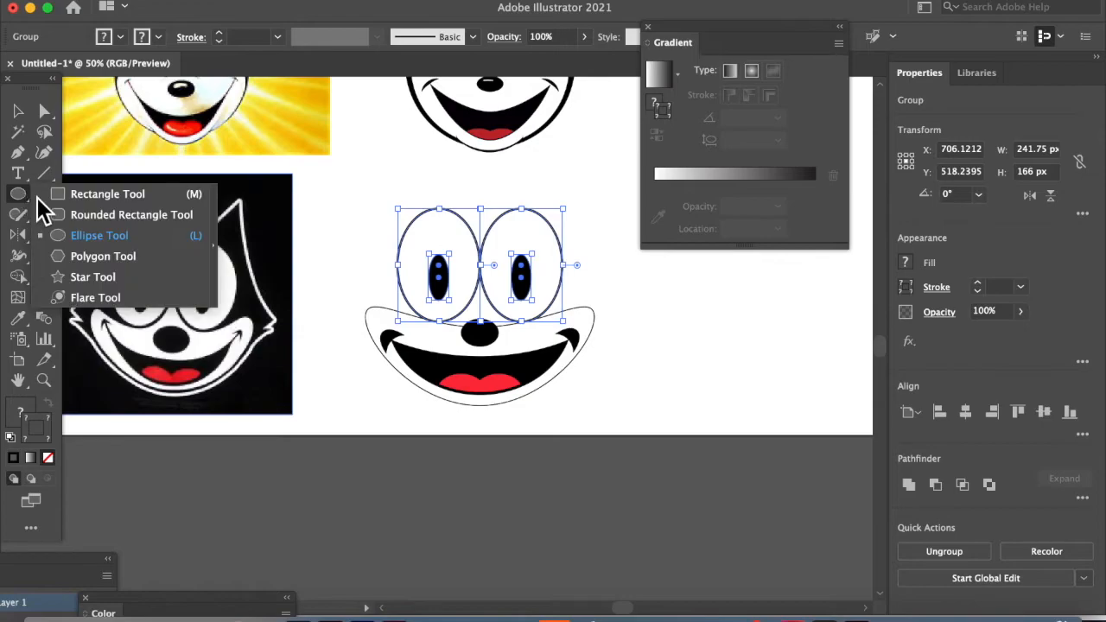
{"action": "left_click", "coordinate": [102, 193]}
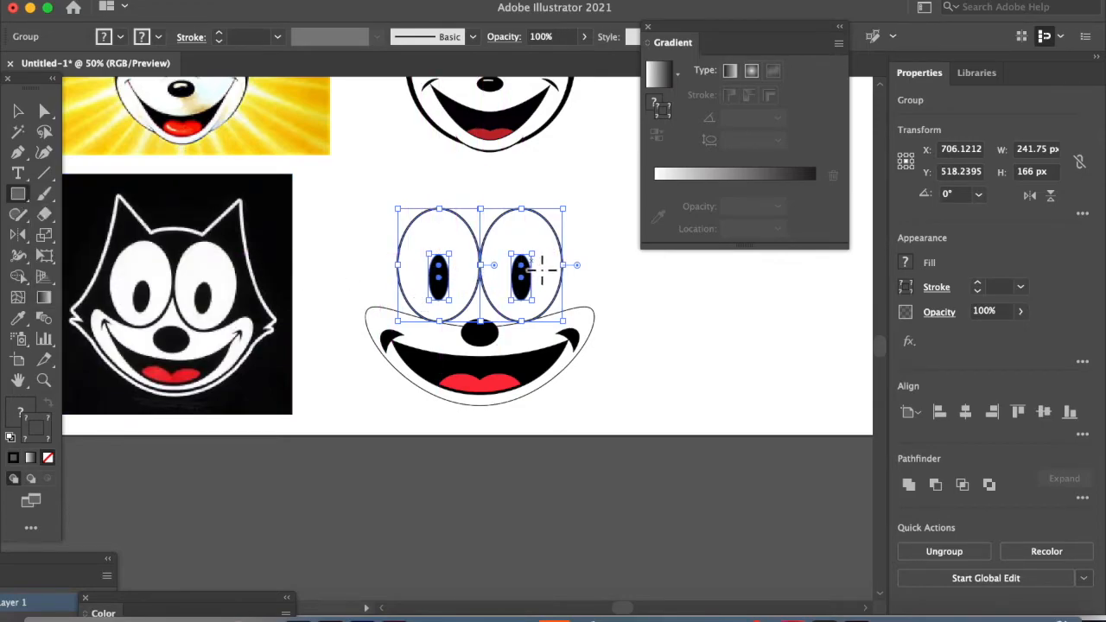
{"action": "left_click_drag", "start_coordinate": [537, 261], "coordinate": [439, 339]}
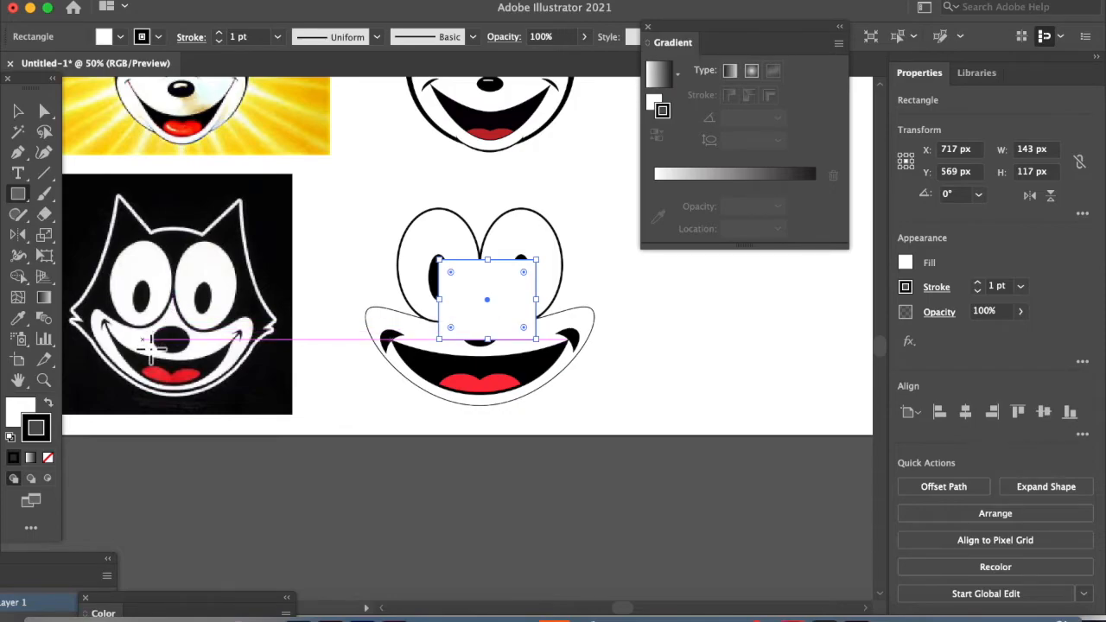
Step: Move the rectangle horizontally to X 707 px so it is centred between the eyes
{"action": "left_click", "coordinate": [17, 111]}
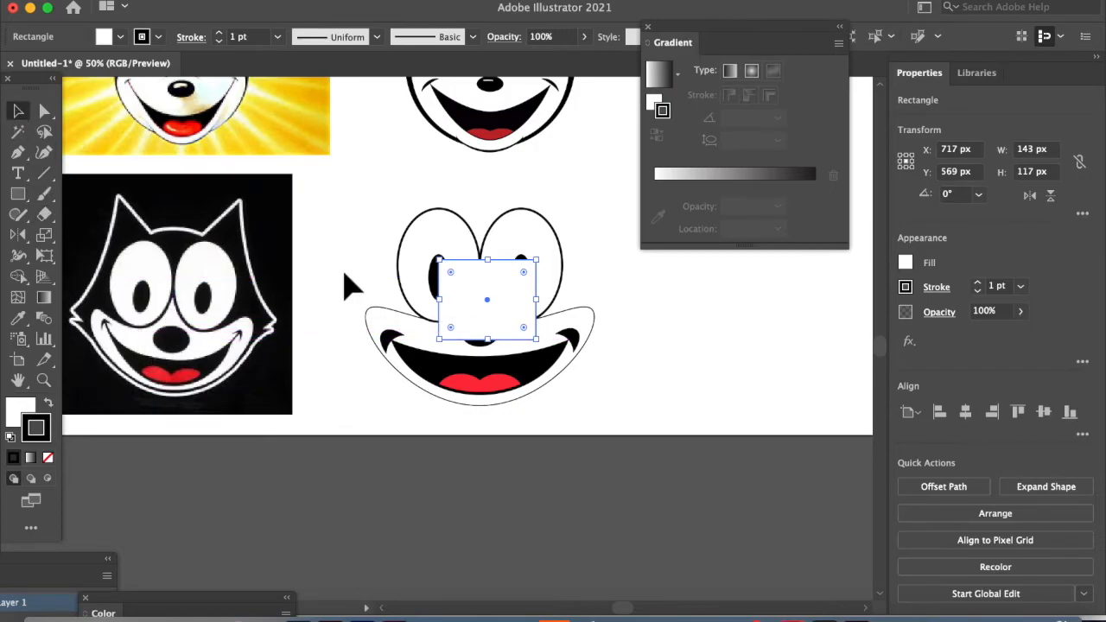
{"action": "key", "text": "Left"}
{"action": "key", "text": "Left"}
{"action": "key", "text": "Left"}
{"action": "key", "text": "Left"}
{"action": "key", "text": "Left"}
{"action": "key", "text": "Left"}
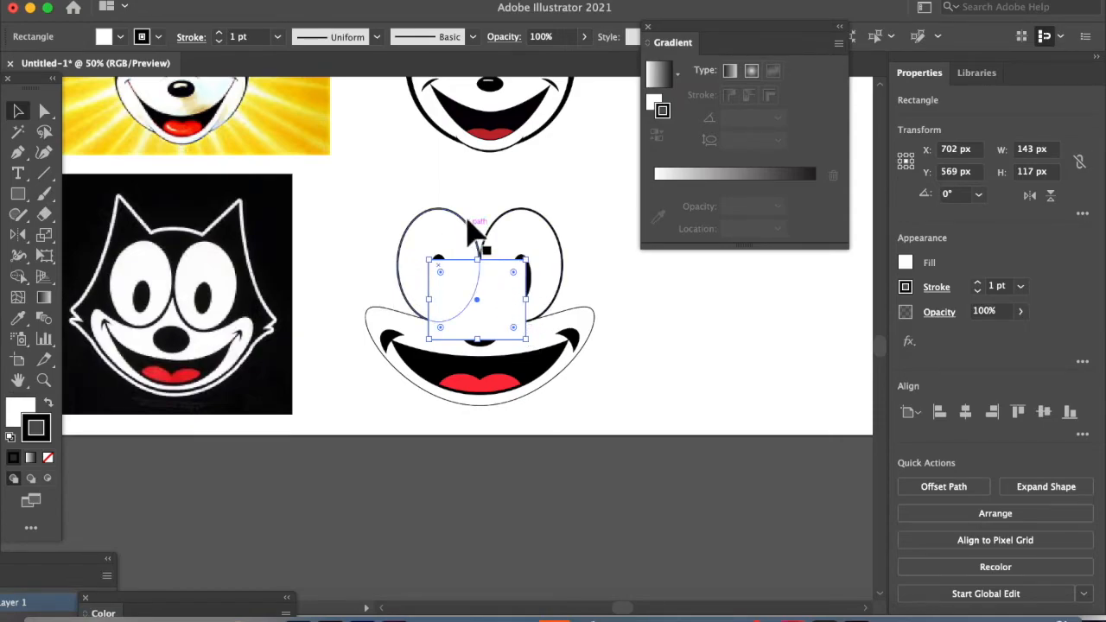
{"action": "left_click_drag", "start_coordinate": [506, 313], "coordinate": [508, 313]}
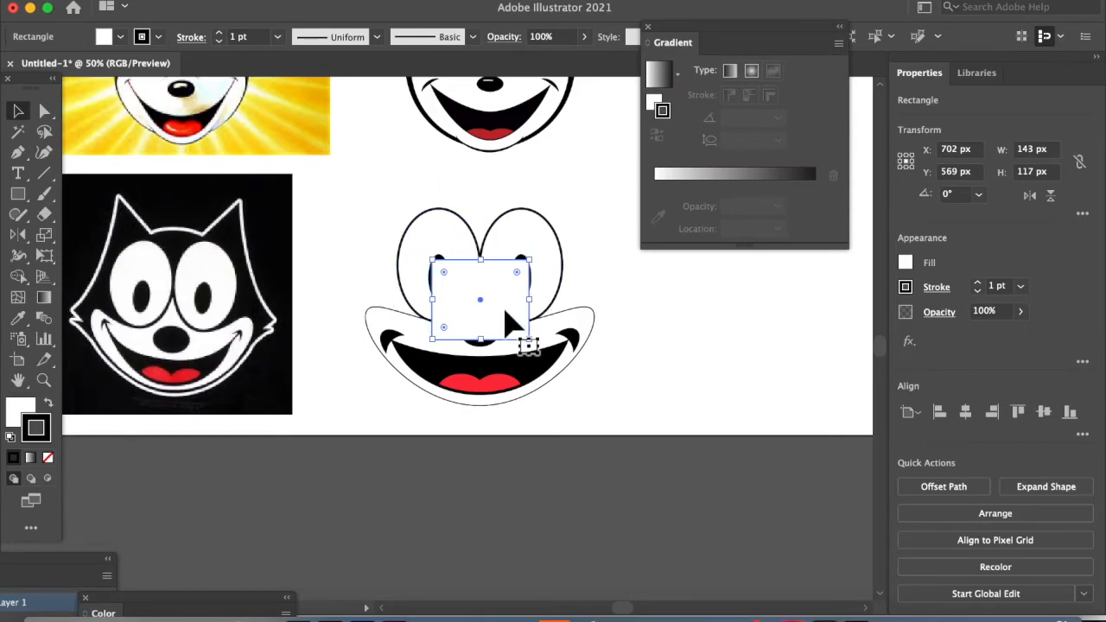
{"action": "left_click", "coordinate": [18, 110]}
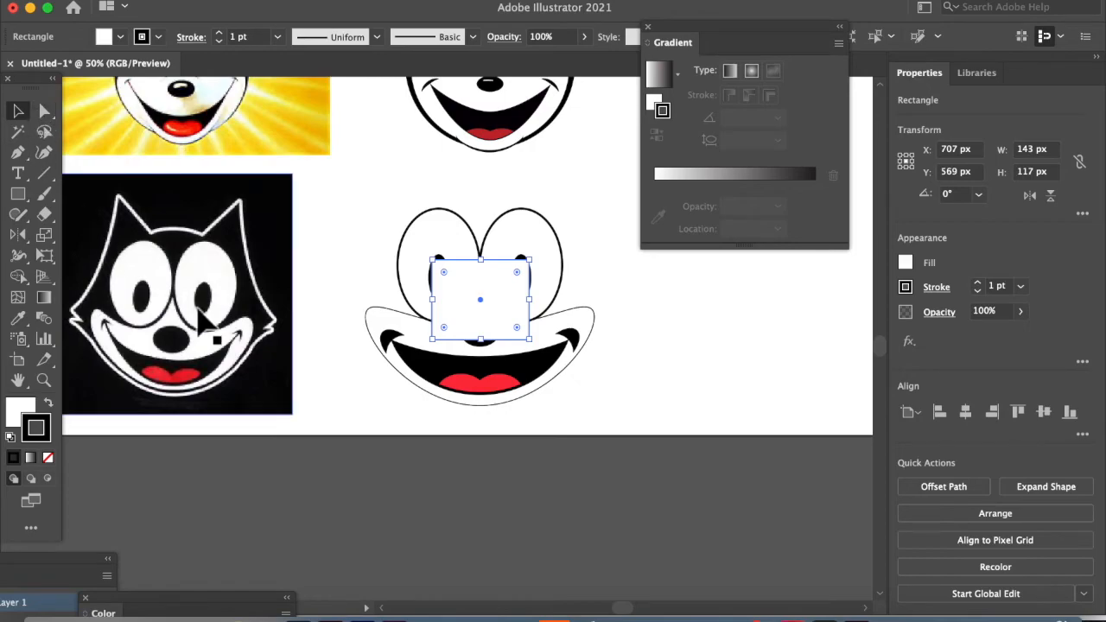
Step: Unite the rectangle with the muzzle and send the combined shape behind the other face parts
{"action": "left_click", "coordinate": [383, 327], "text": "shift"}
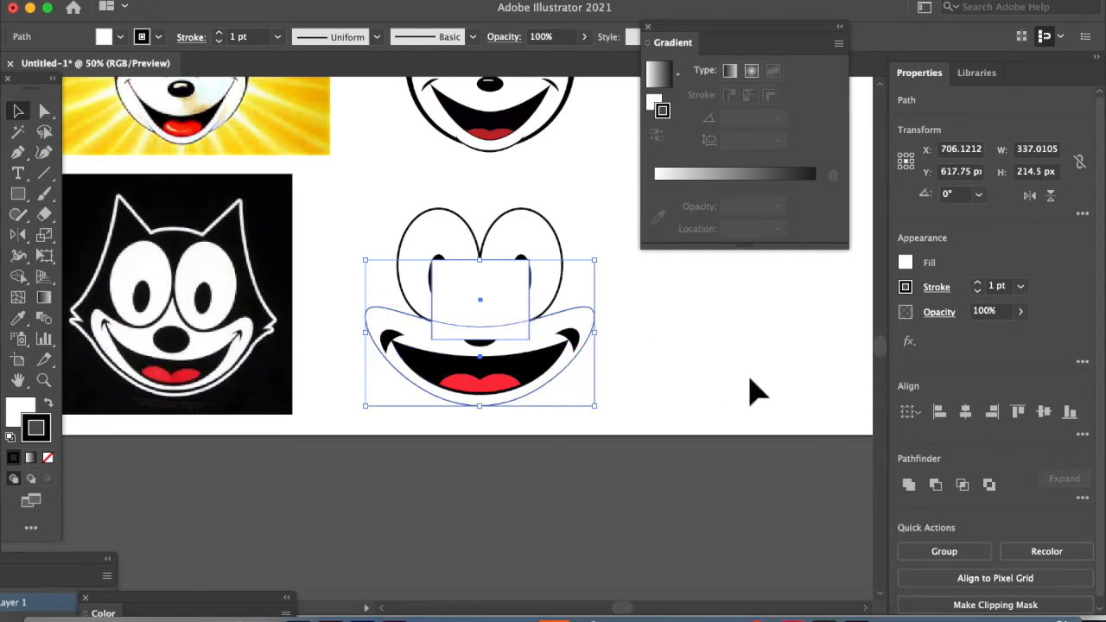
{"action": "left_click", "coordinate": [909, 485]}
{"action": "key", "text": "super+shift+["}
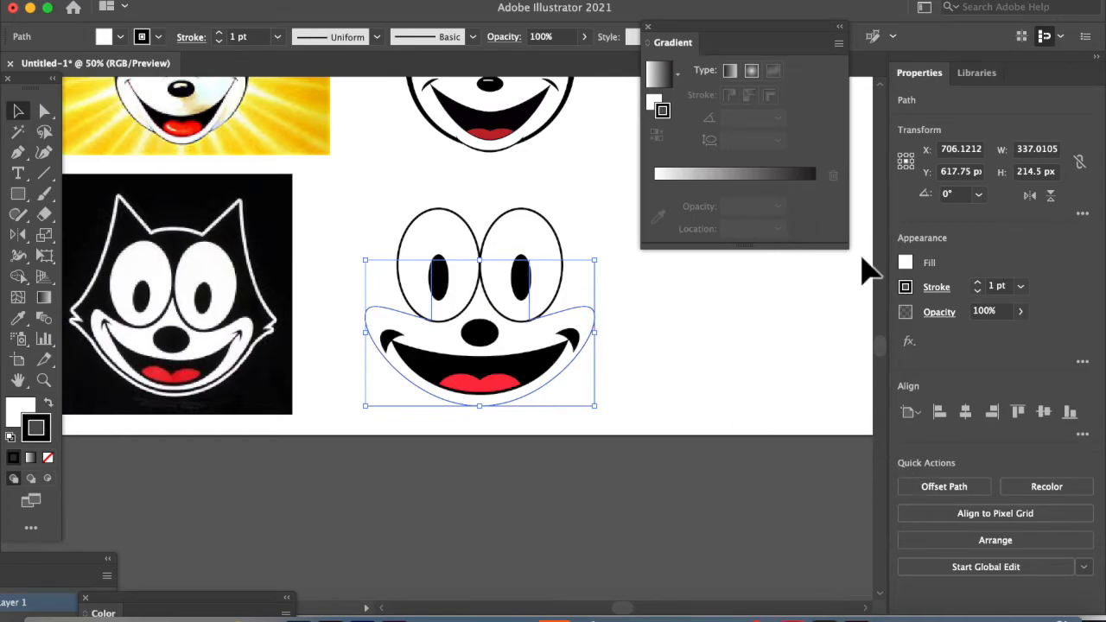
Step: Set the muzzle outline's stroke weight to 4 pt and deselect the shape
{"action": "left_click", "coordinate": [981, 284]}
{"action": "left_click", "coordinate": [981, 283]}
{"action": "left_click", "coordinate": [980, 284]}
{"action": "left_click", "coordinate": [723, 341]}
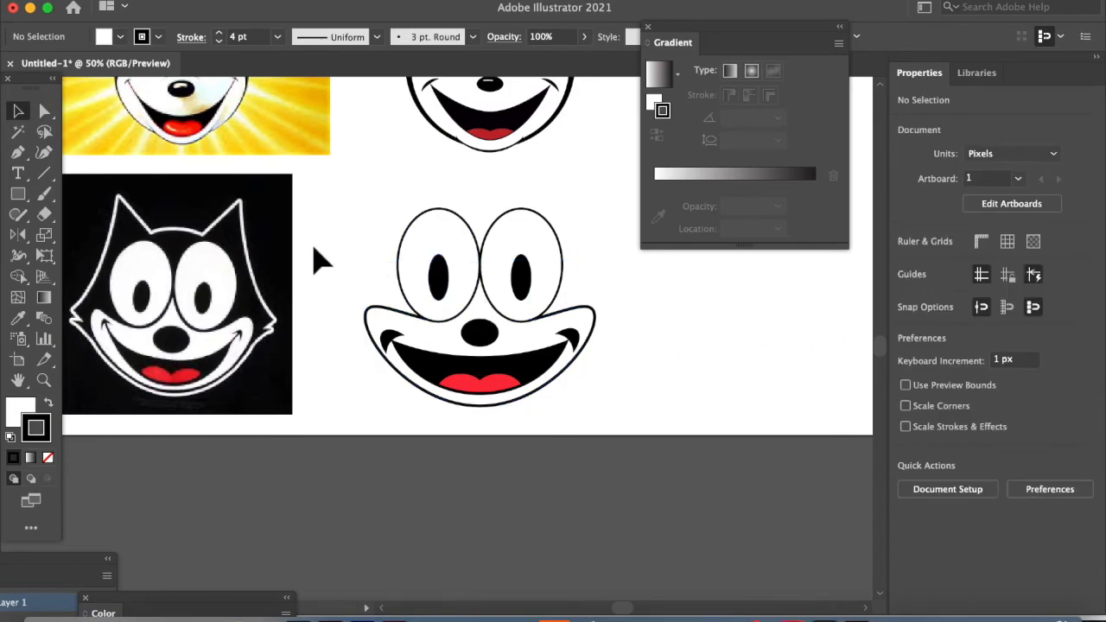
Step: Draw a 292 px circle around the eyes, fill it with the reference's black without stroke, and send it behind the face parts
{"action": "left_click_drag", "start_coordinate": [24, 199], "coordinate": [86, 234]}
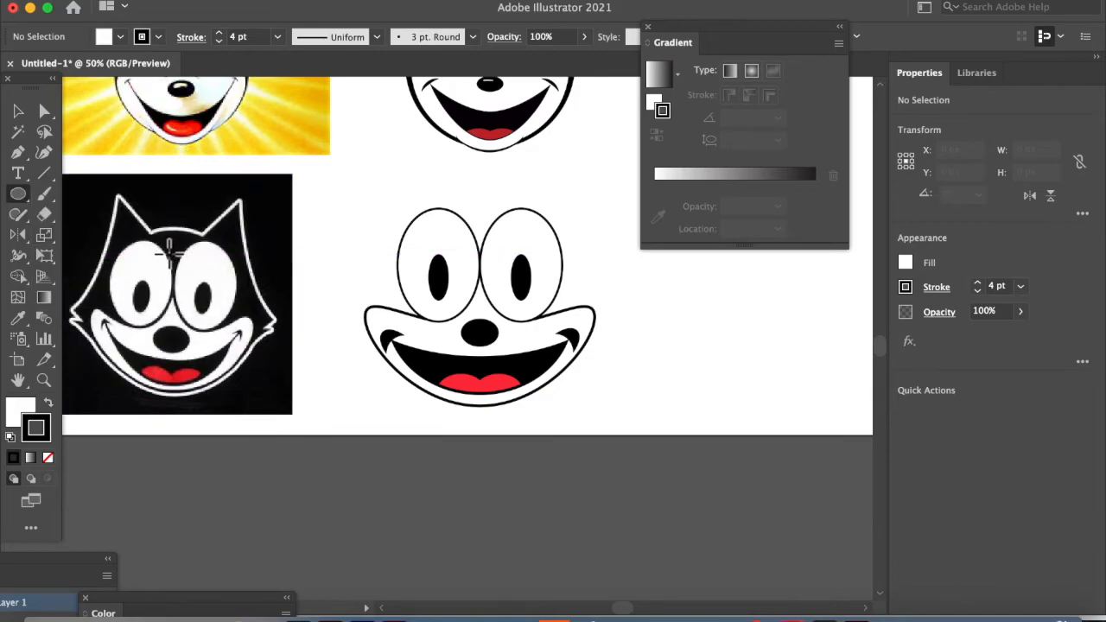
{"action": "left_click_drag", "start_coordinate": [383, 202], "coordinate": [587, 352]}
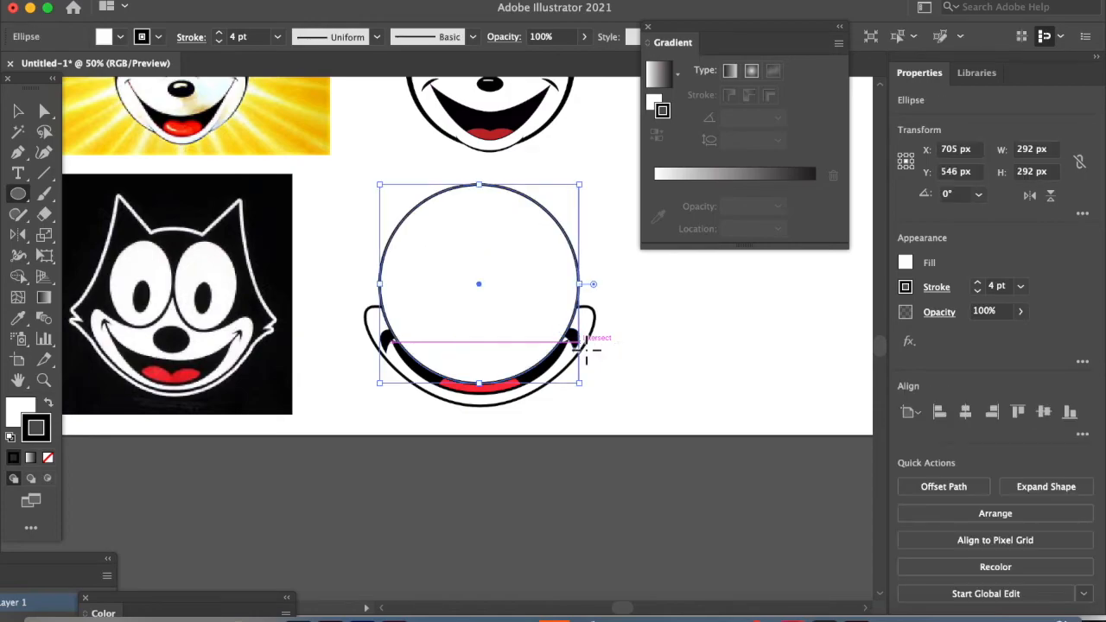
{"action": "left_click", "coordinate": [123, 249]}
{"action": "key", "text": "super+shift+bracketleft"}
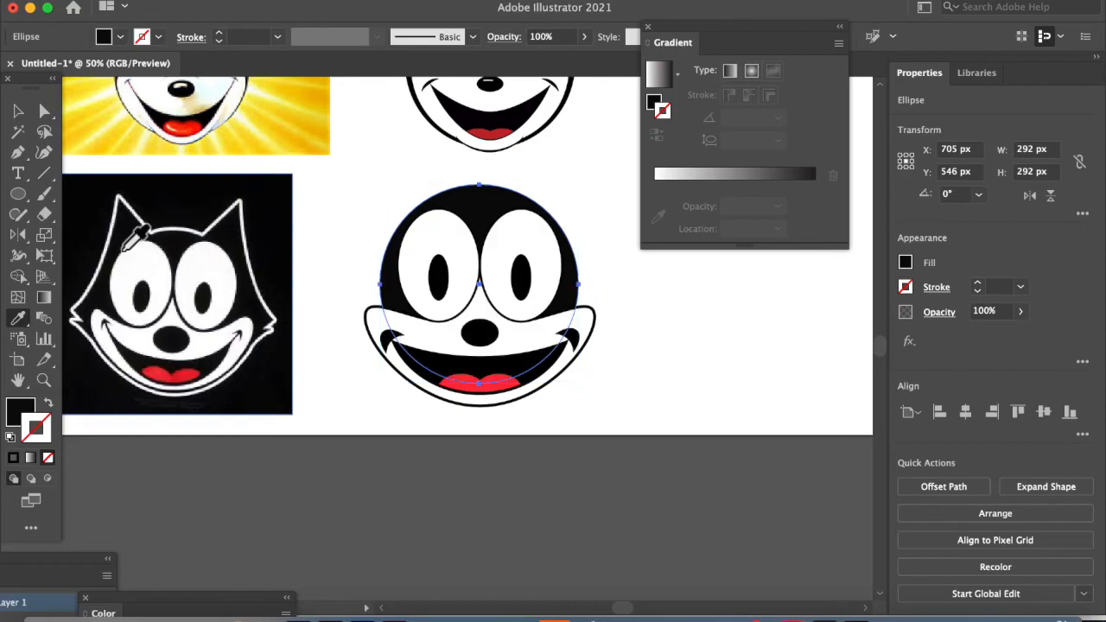
Step: Draw a closed, straight-sided ear-and-cheek shape about 204 by 280 px over the face's right half, with a pointed ear and notched cheek tip
{"action": "left_click", "coordinate": [18, 153]}
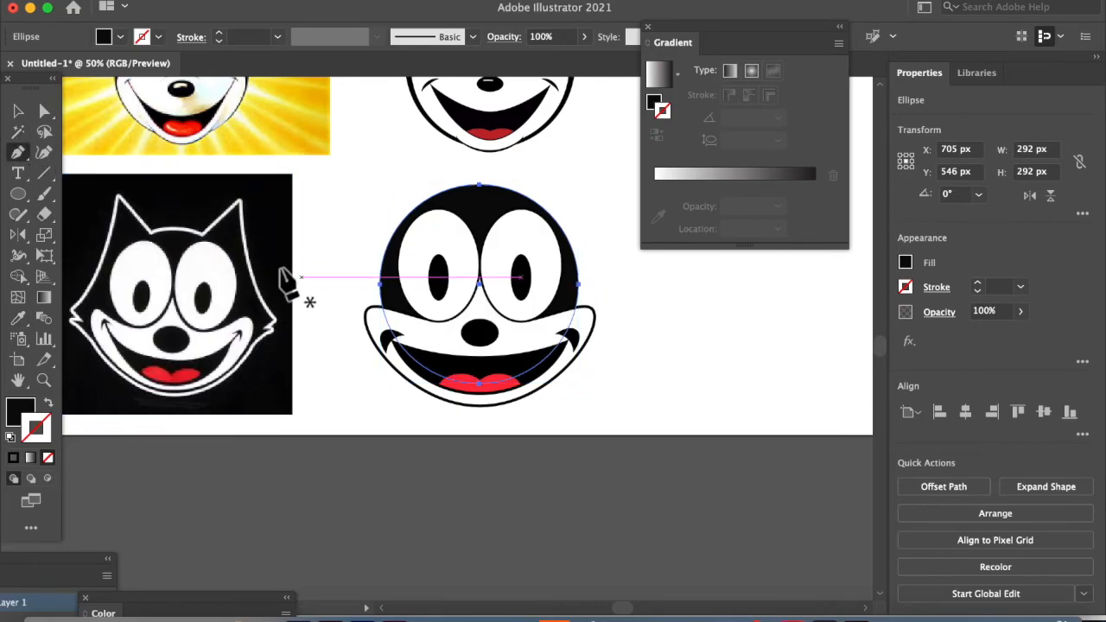
{"action": "left_click", "coordinate": [480, 212]}
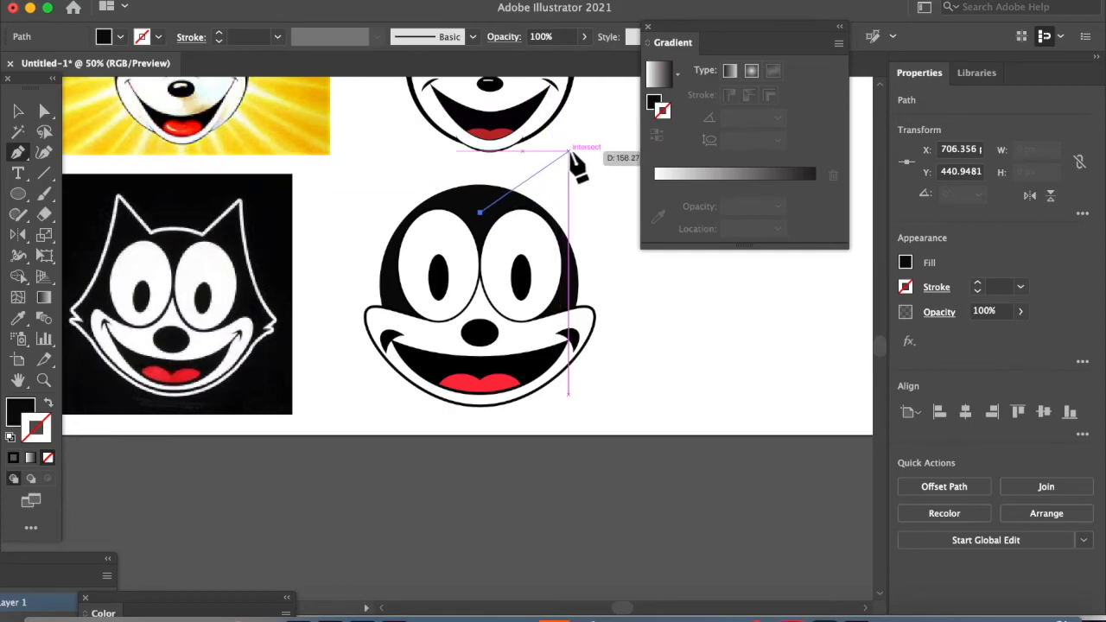
{"action": "left_click", "coordinate": [567, 151]}
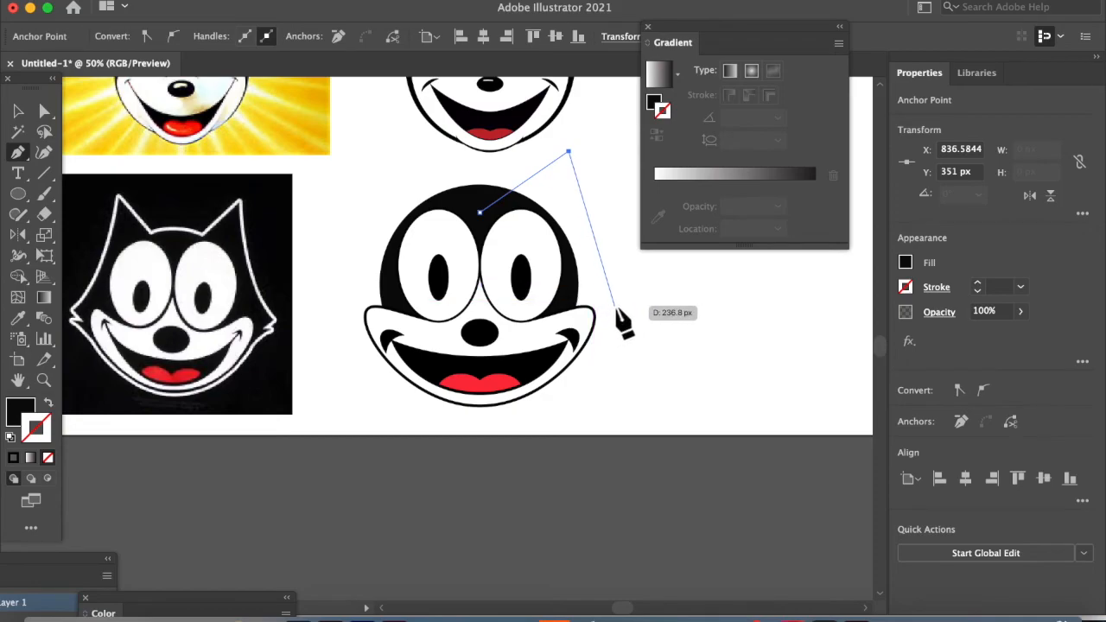
{"action": "left_click_drag", "start_coordinate": [612, 307], "coordinate": [669, 368]}
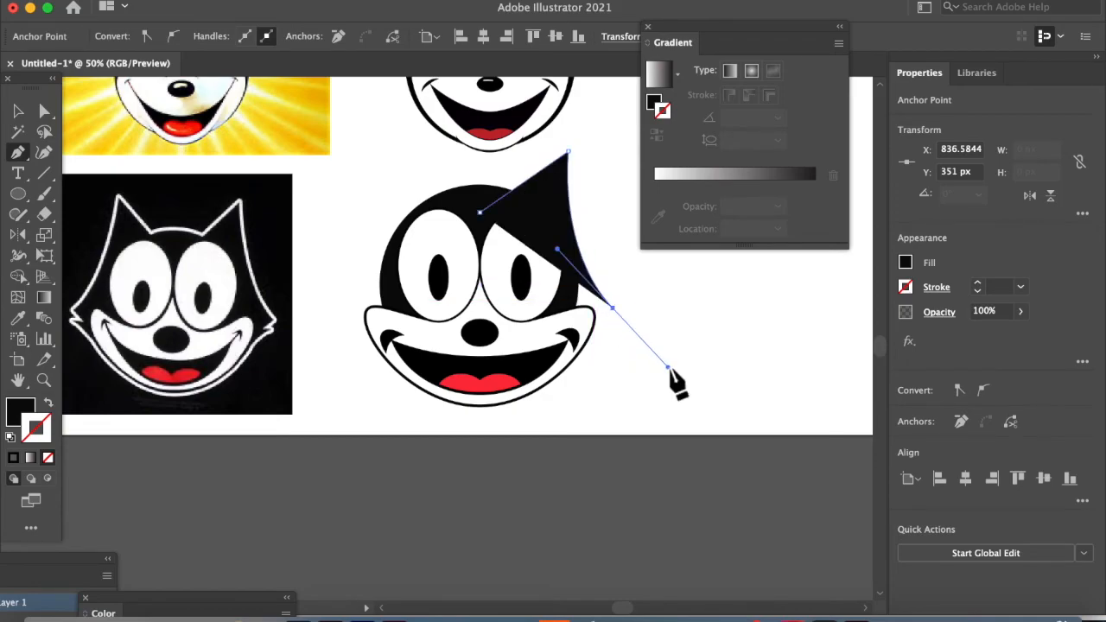
{"action": "key", "text": "super+z"}
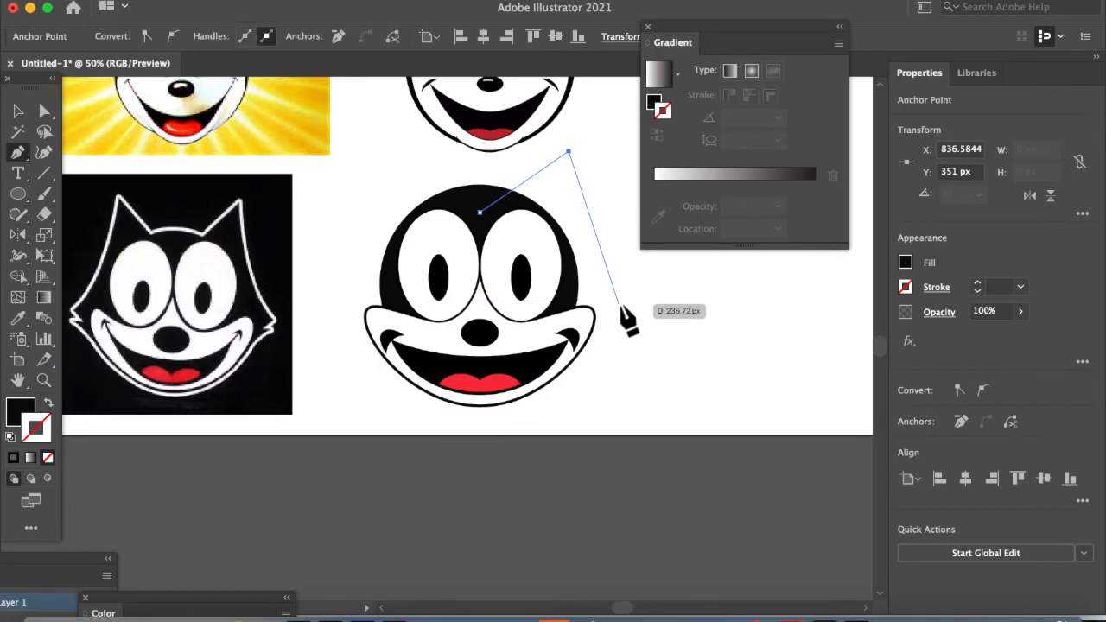
{"action": "left_click", "coordinate": [619, 304]}
{"action": "left_click", "coordinate": [595, 317]}
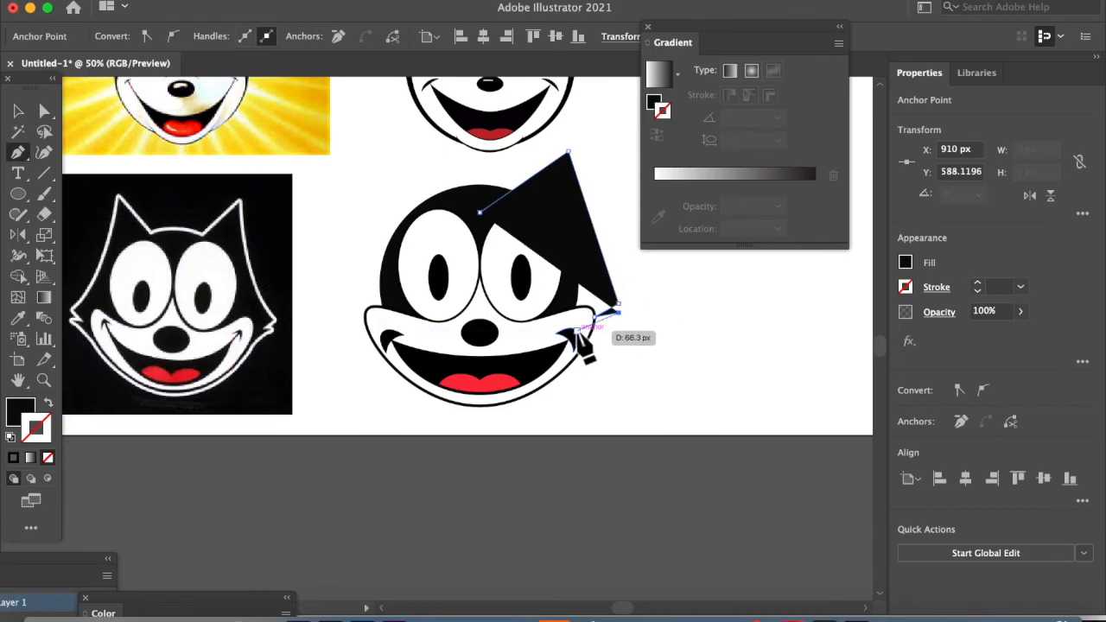
{"action": "left_click", "coordinate": [580, 341]}
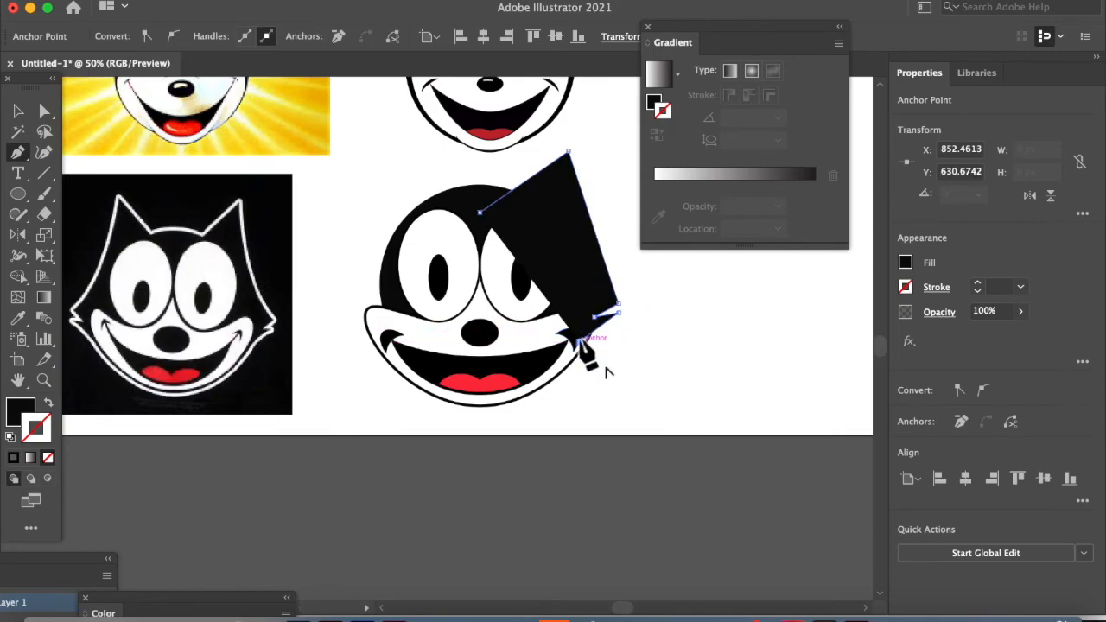
{"action": "left_click", "coordinate": [481, 212]}
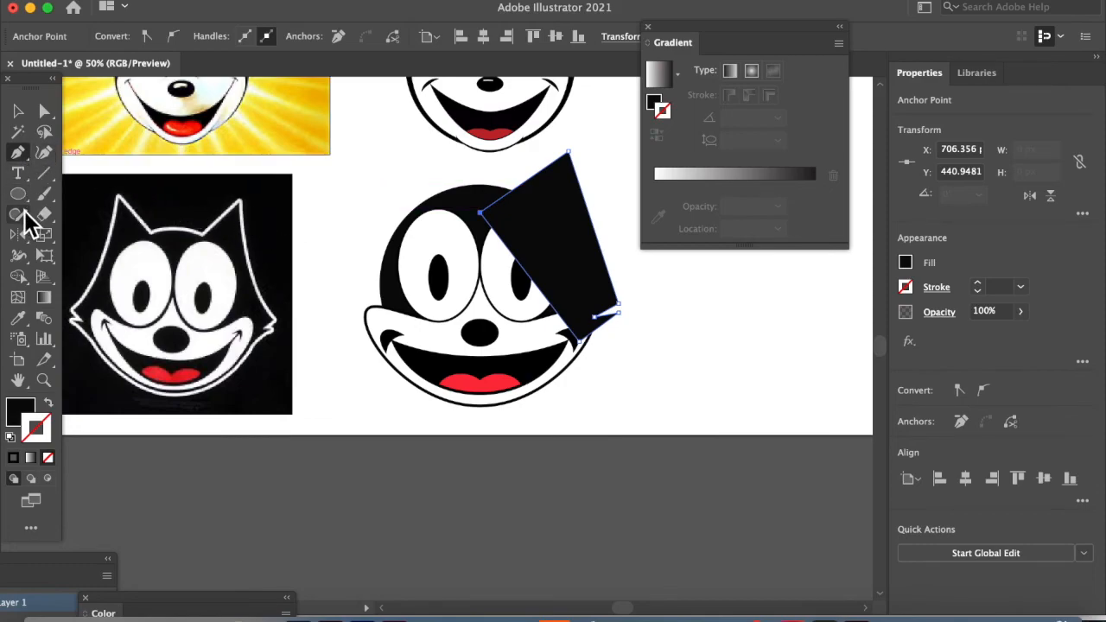
Step: Curve the ear-and-cheek shape's outer edge inward and send the shape behind the other face parts
{"action": "left_click", "coordinate": [44, 153]}
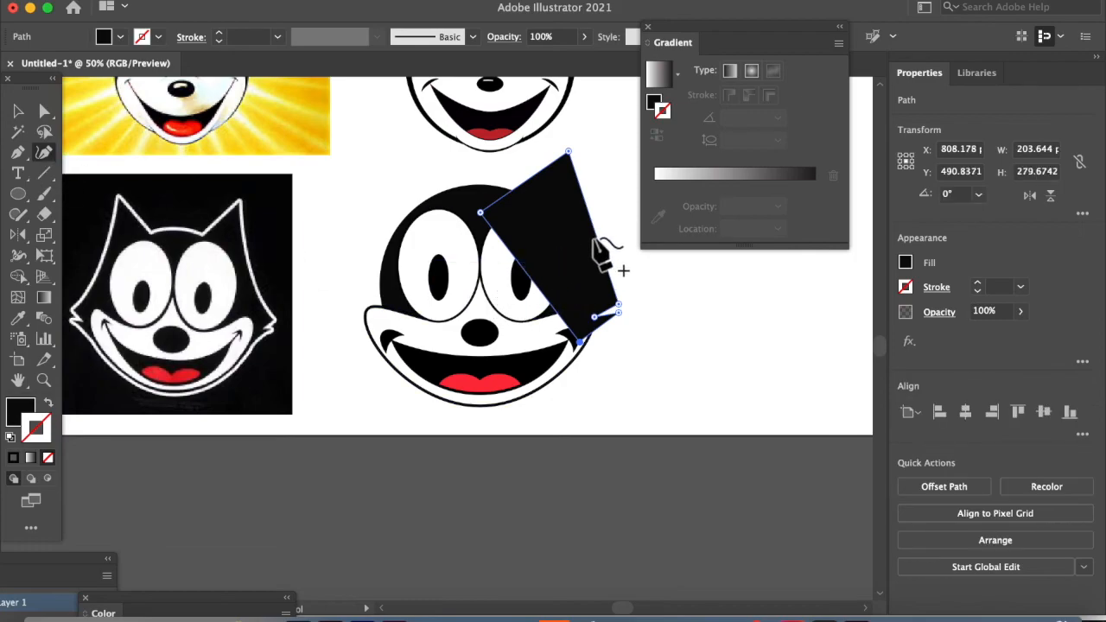
{"action": "left_click_drag", "start_coordinate": [596, 236], "coordinate": [577, 233]}
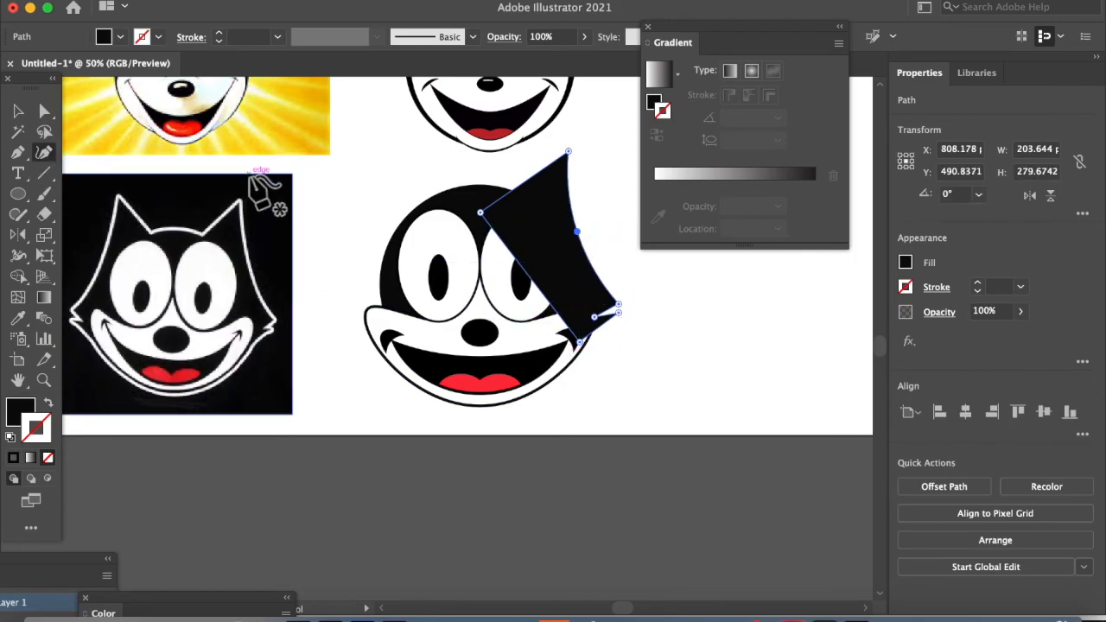
{"action": "left_click", "coordinate": [17, 109]}
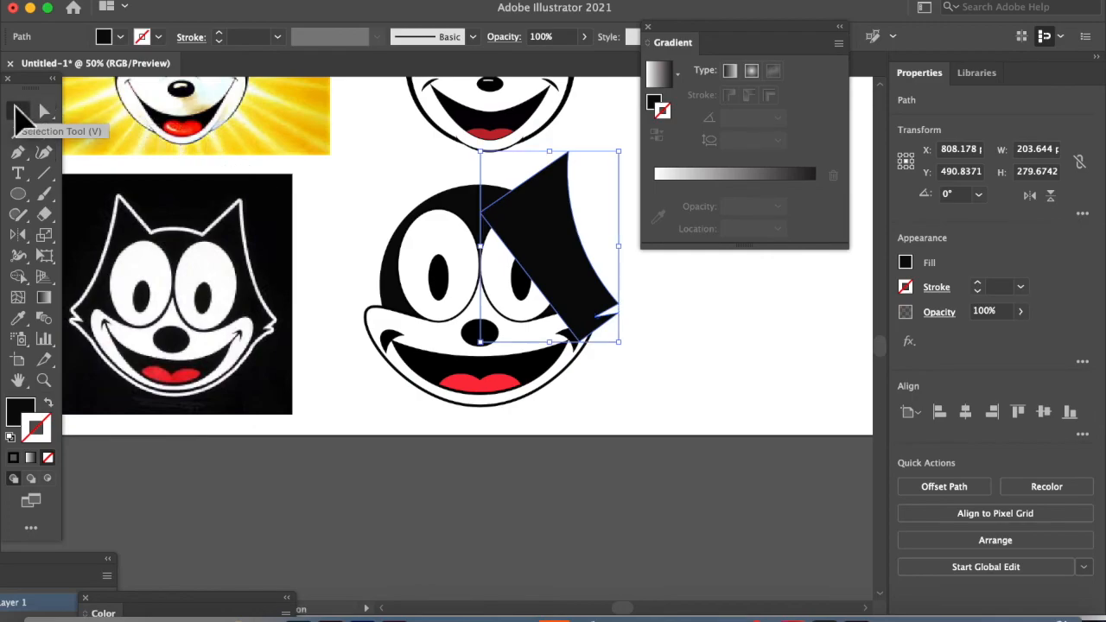
{"action": "key", "text": "super+shift+["}
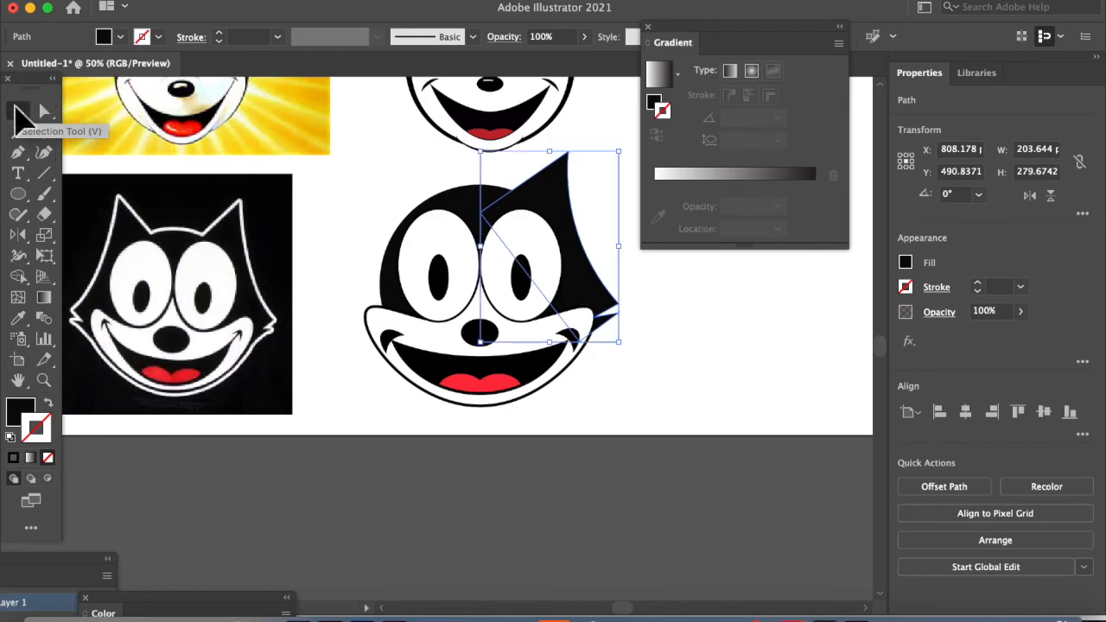
{"action": "left_click", "coordinate": [634, 407]}
Step: Mirror a copy of the ear-and-cheek shape across the vertical axis through the middle of the face
{"action": "left_click", "coordinate": [549, 206]}
{"action": "left_click", "coordinate": [18, 235]}
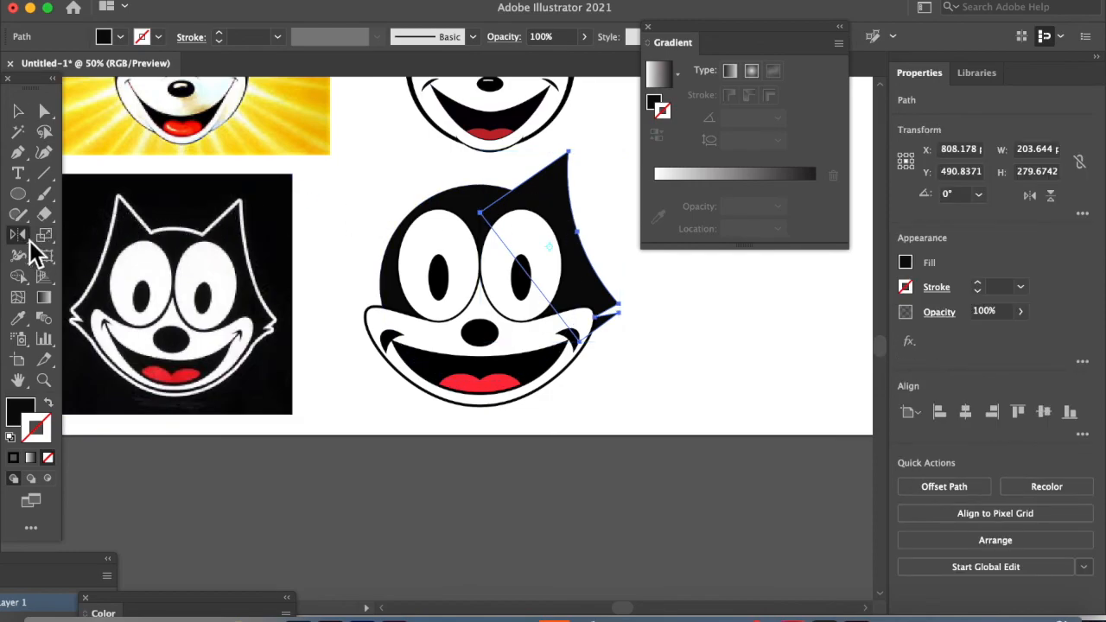
{"action": "left_click", "coordinate": [483, 259], "text": "alt"}
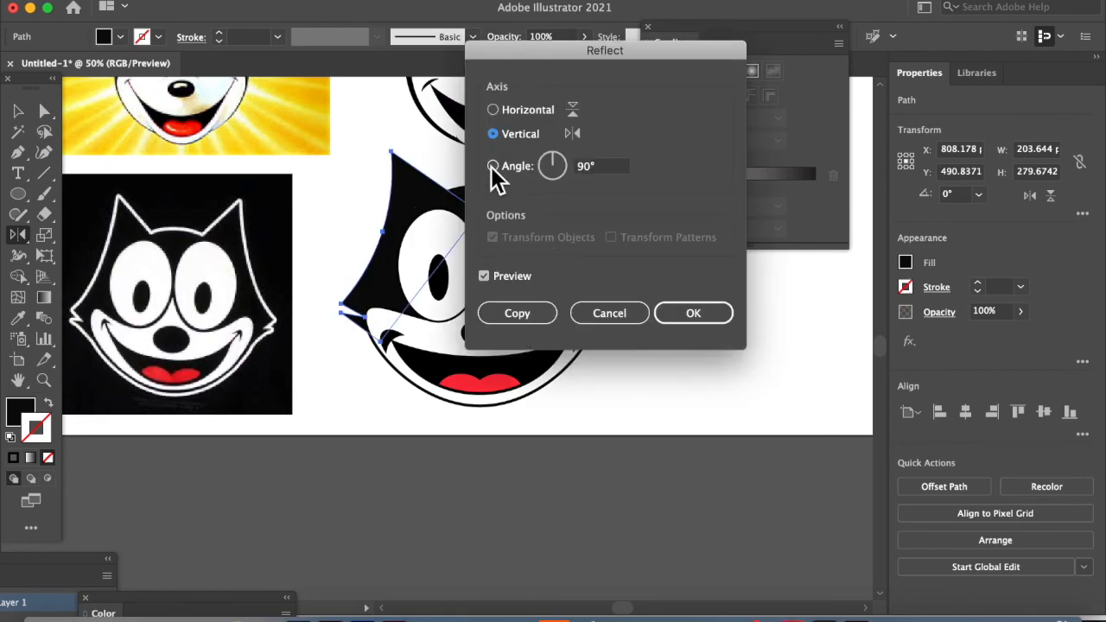
{"action": "left_click", "coordinate": [517, 313]}
Step: Unite both ear-and-cheek shapes with the black head circle into one silhouette and deselect it
{"action": "left_click", "coordinate": [18, 111]}
{"action": "left_click", "coordinate": [500, 196], "text": "shift"}
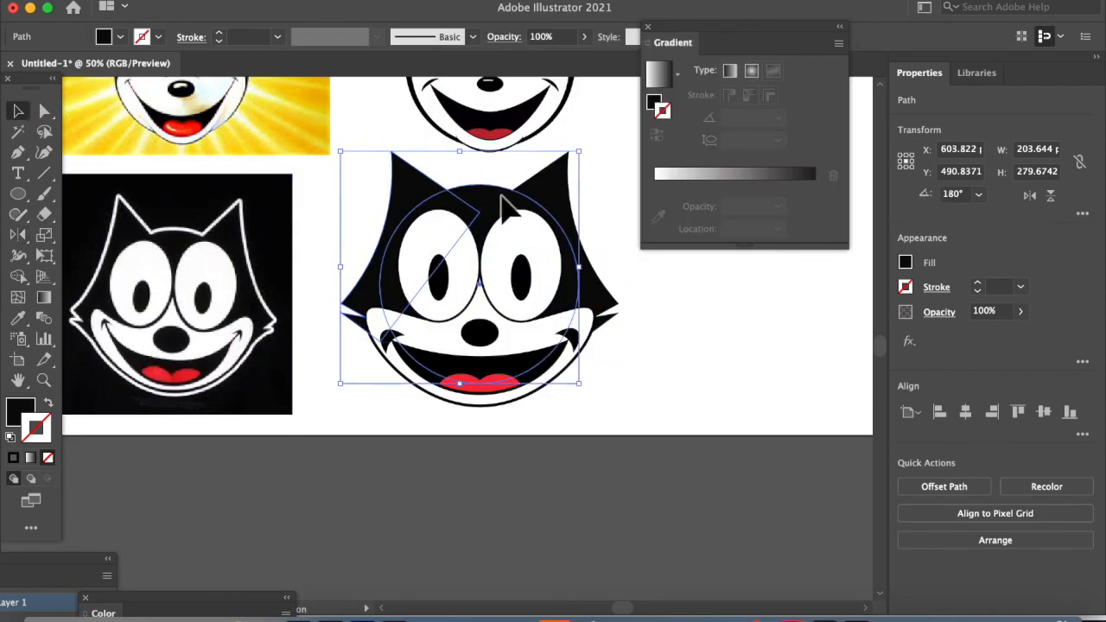
{"action": "left_click", "coordinate": [557, 192], "text": "shift"}
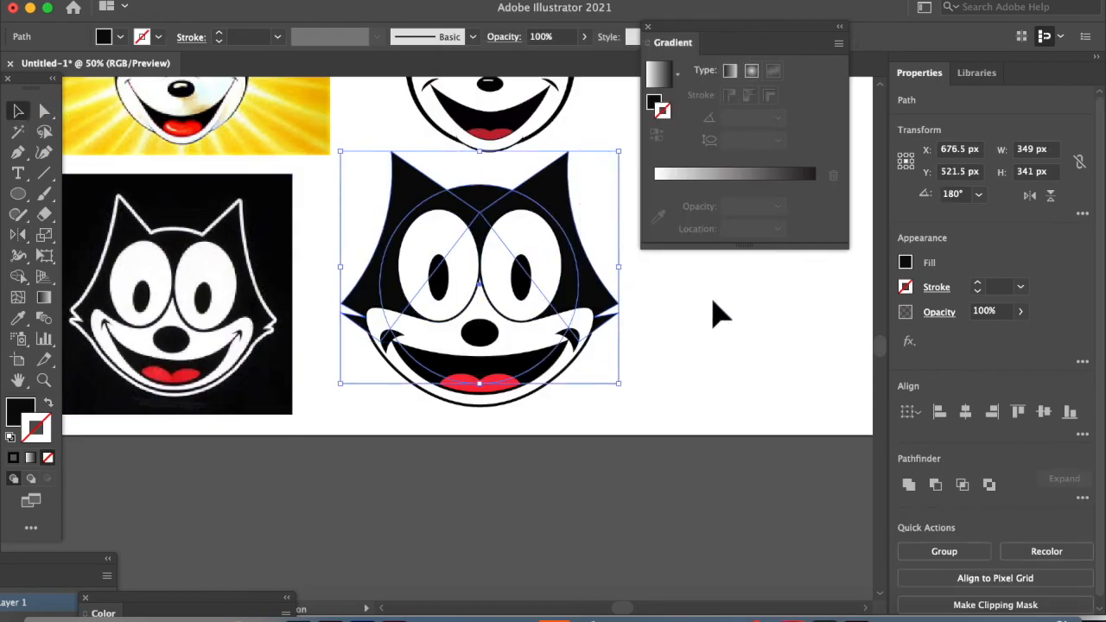
{"action": "left_click", "coordinate": [909, 486]}
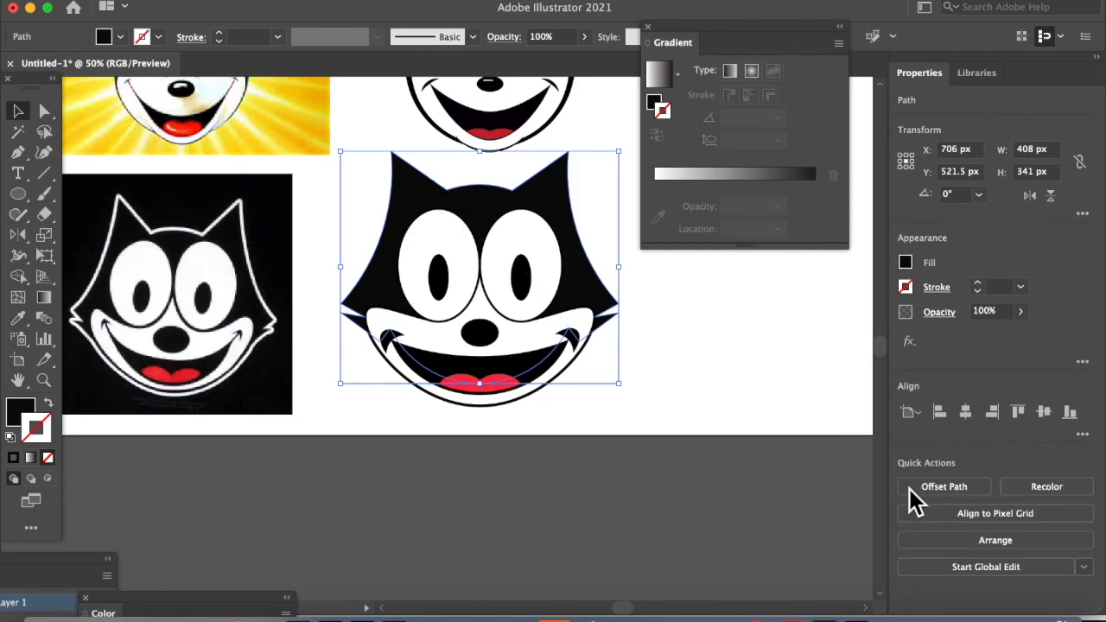
{"action": "left_click", "coordinate": [769, 399]}
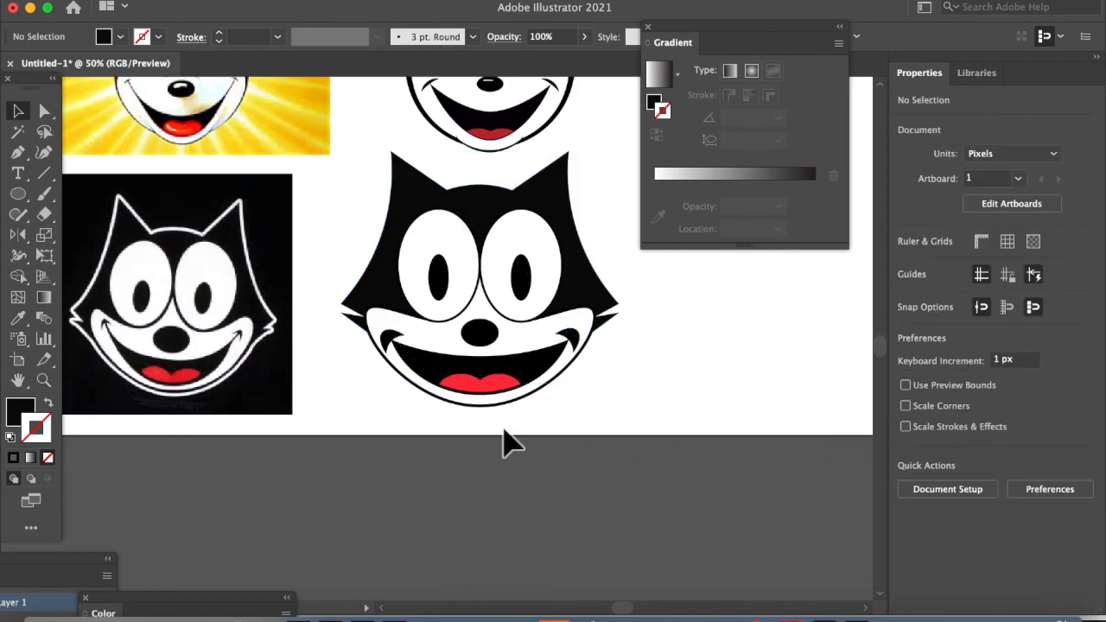